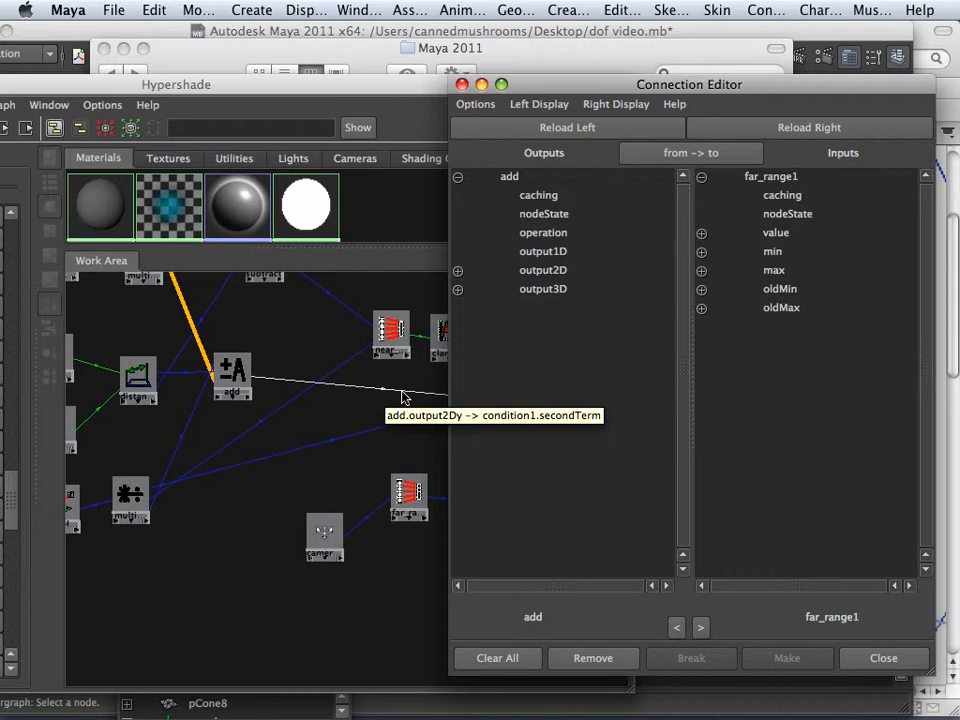
Connect the add node's output2Dy to far_range1's oldMinZ and close the Connection Editor
left_click(457, 271)
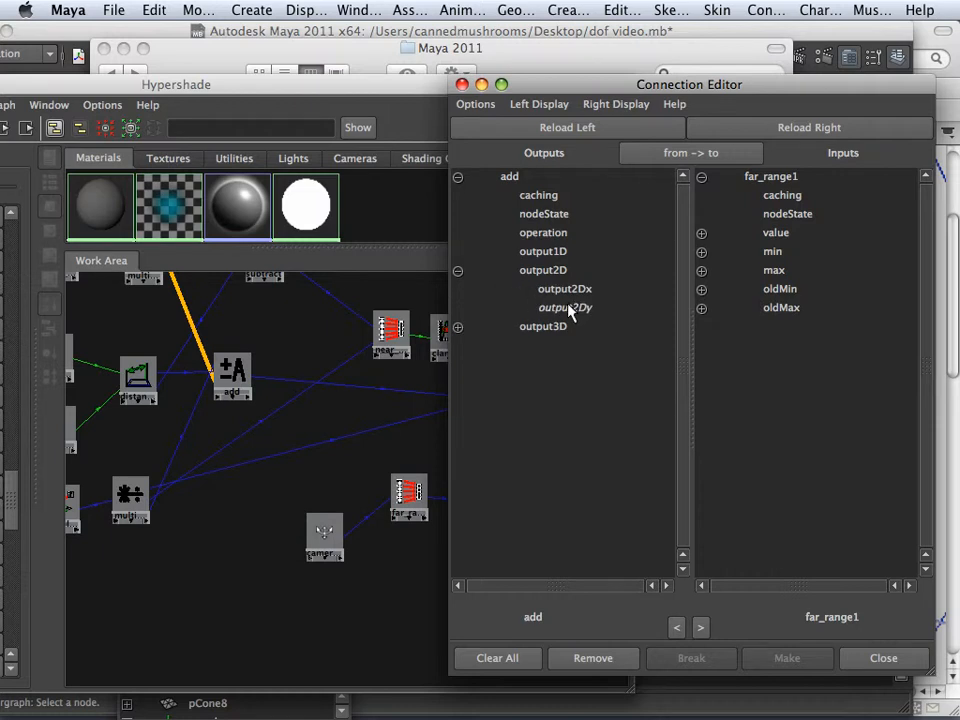
left_click(567, 308)
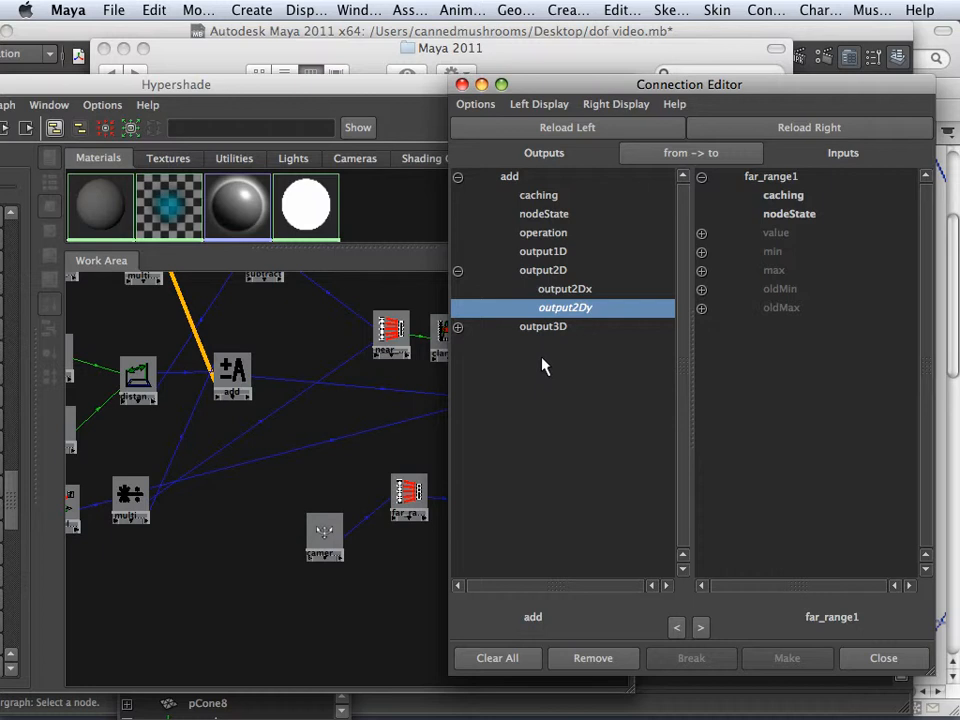
left_click(702, 289)
left_click(800, 346)
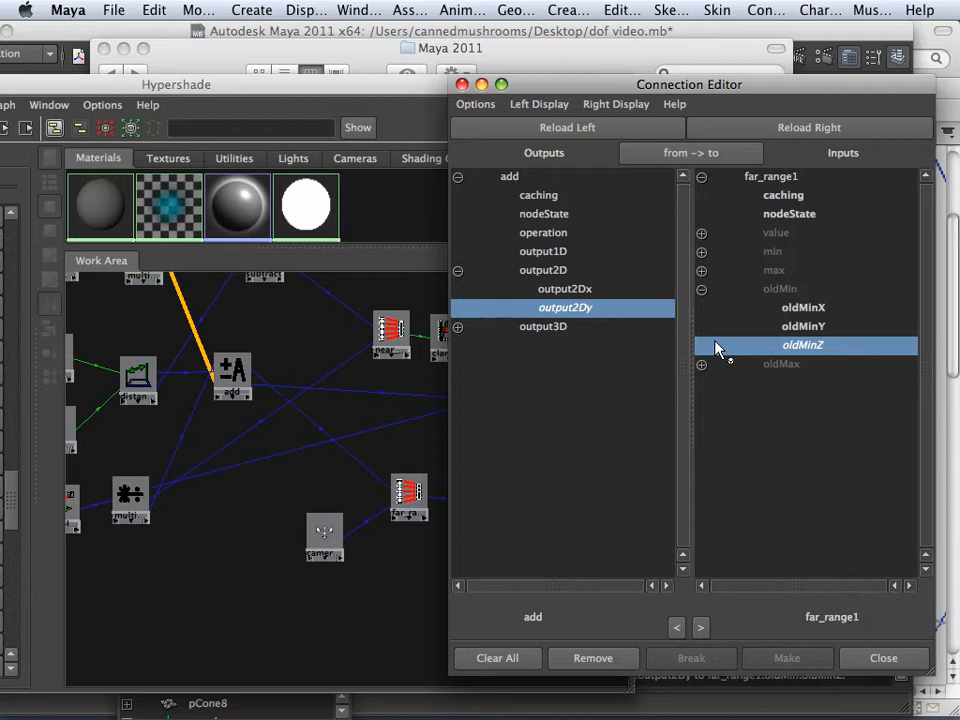
left_click(883, 658)
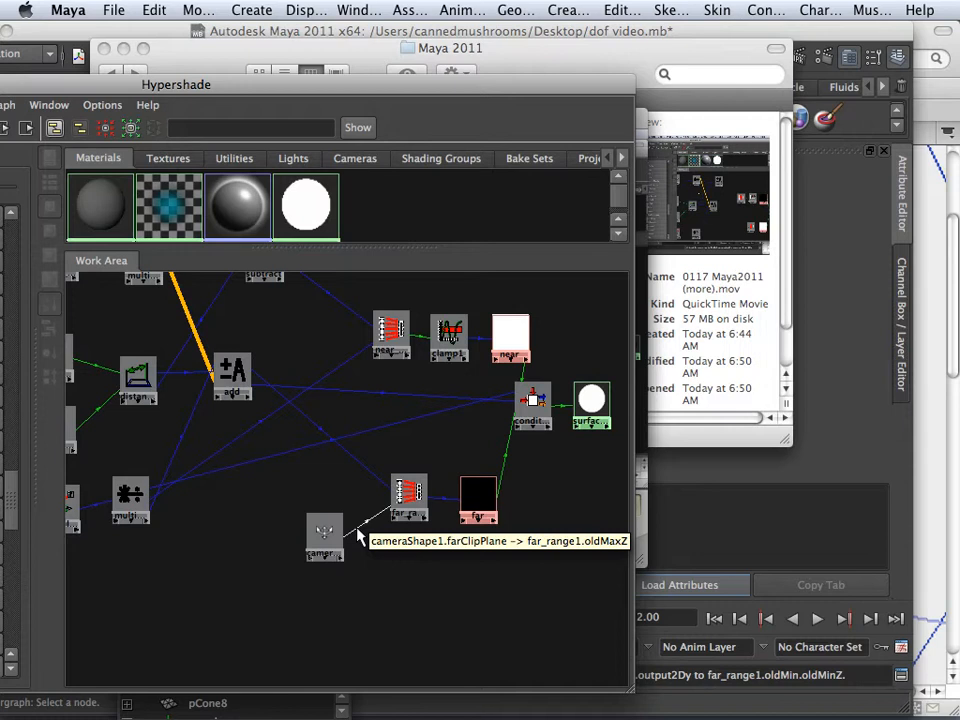
Connect multiplyDivide2's outputZ to valueZ of far_range1 and close the Connection Editor
middle_click_drag(130, 495, 407, 496)
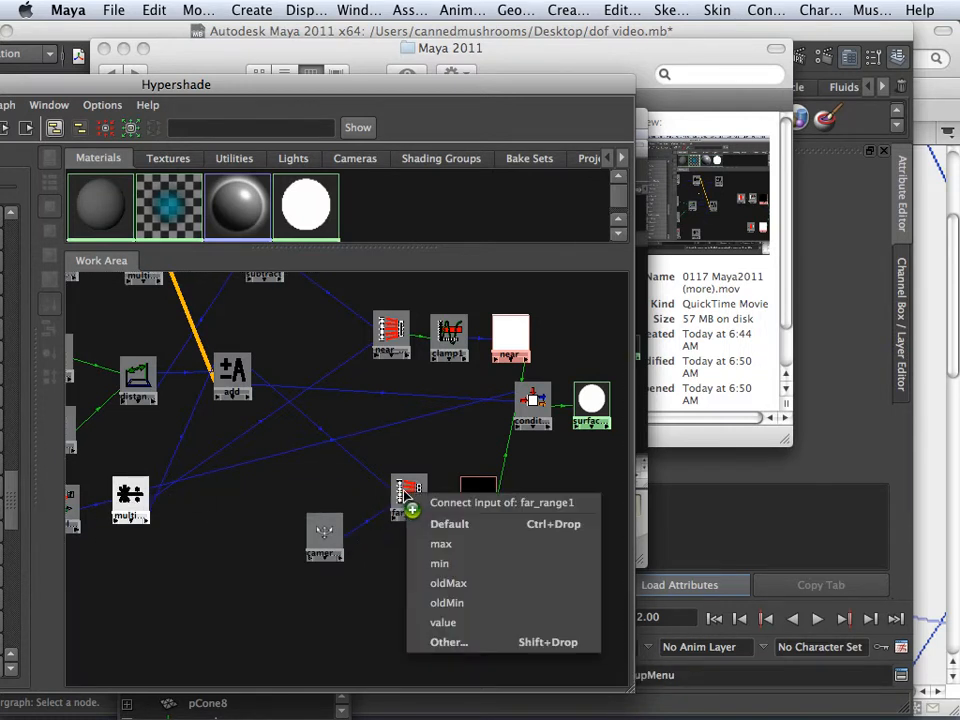
left_click(424, 522)
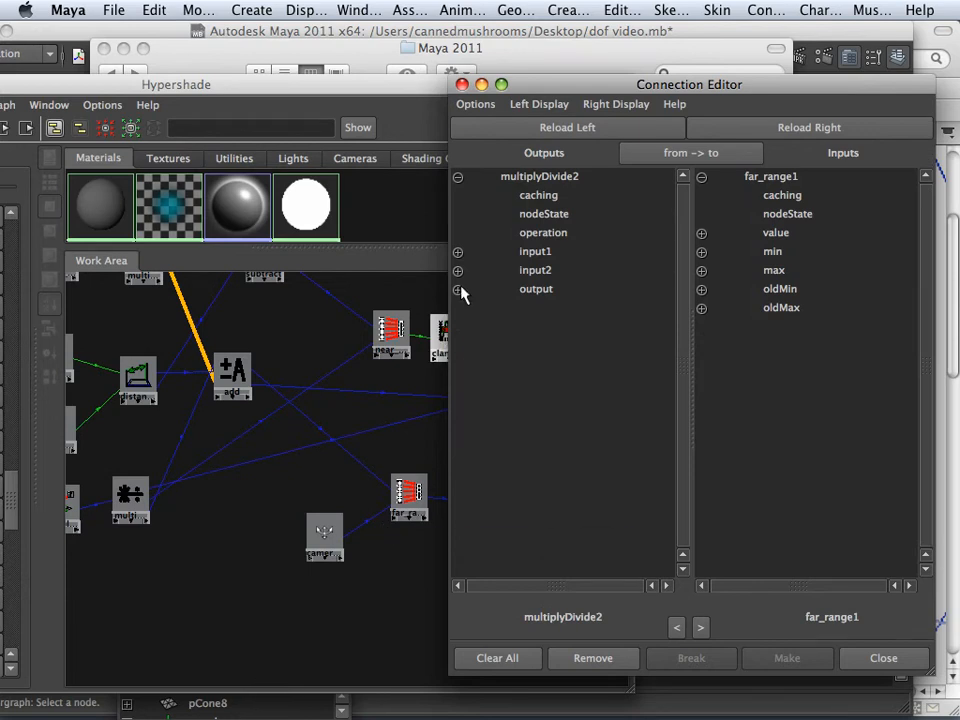
left_click(458, 290)
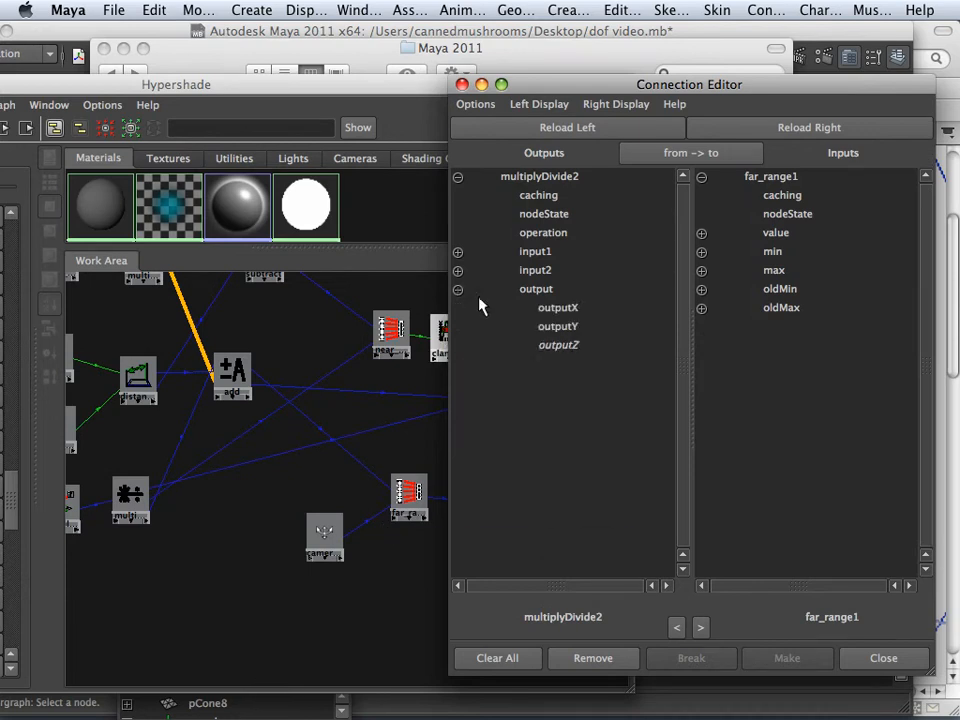
left_click(556, 346)
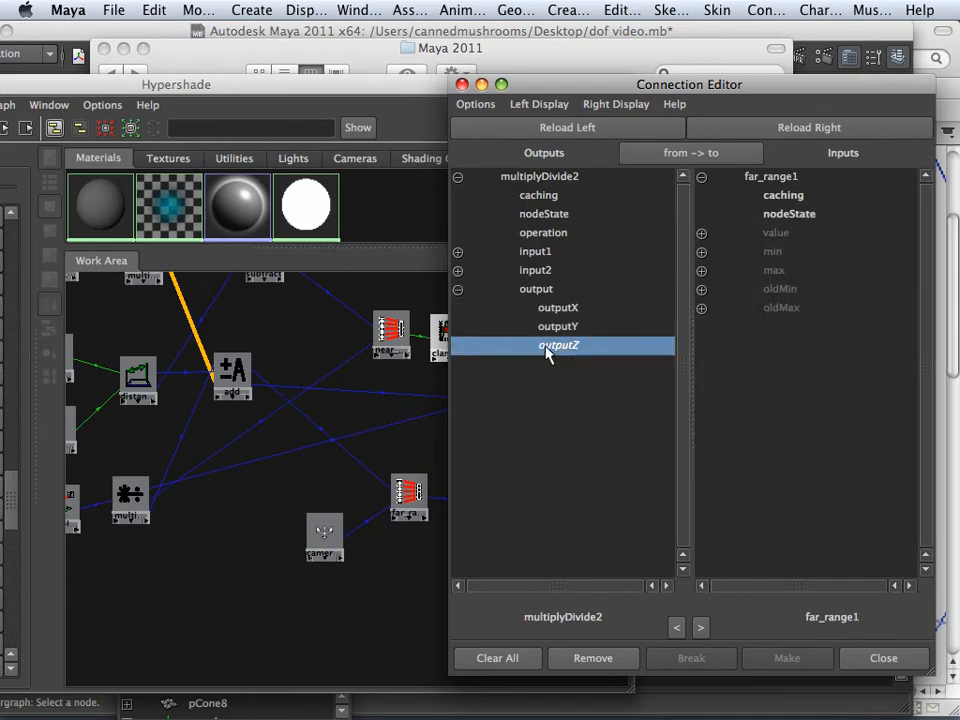
left_click(701, 234)
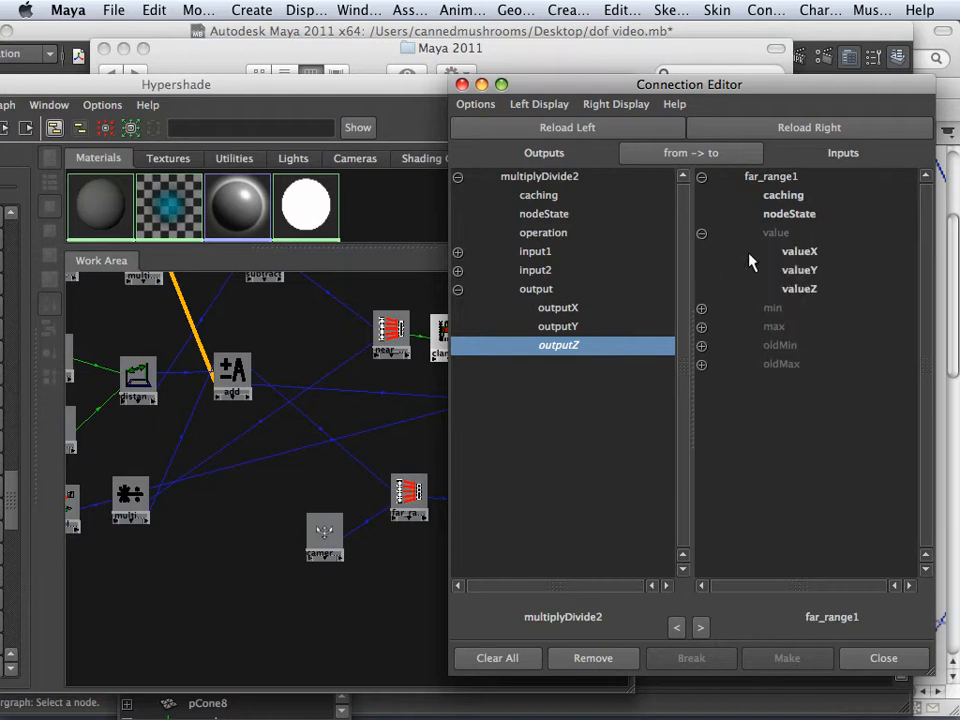
left_click(787, 290)
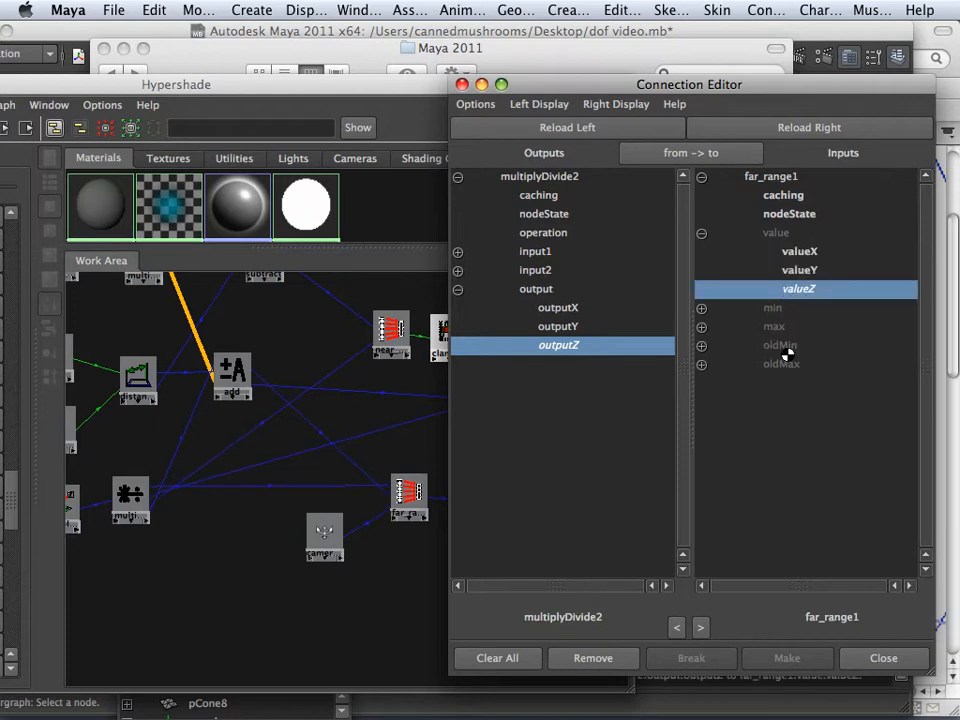
left_click(863, 654)
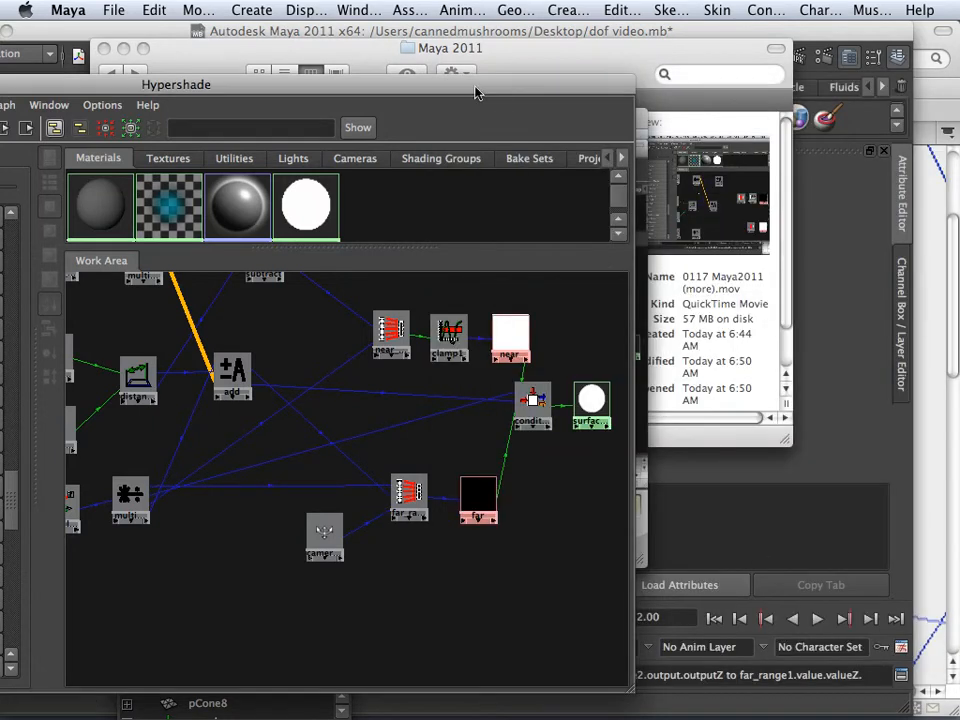
Spread out the end of the shading network by moving surfaceShader1 away from condition1 and nudging condition1 down
left_click_drag(476, 90, 648, 73)
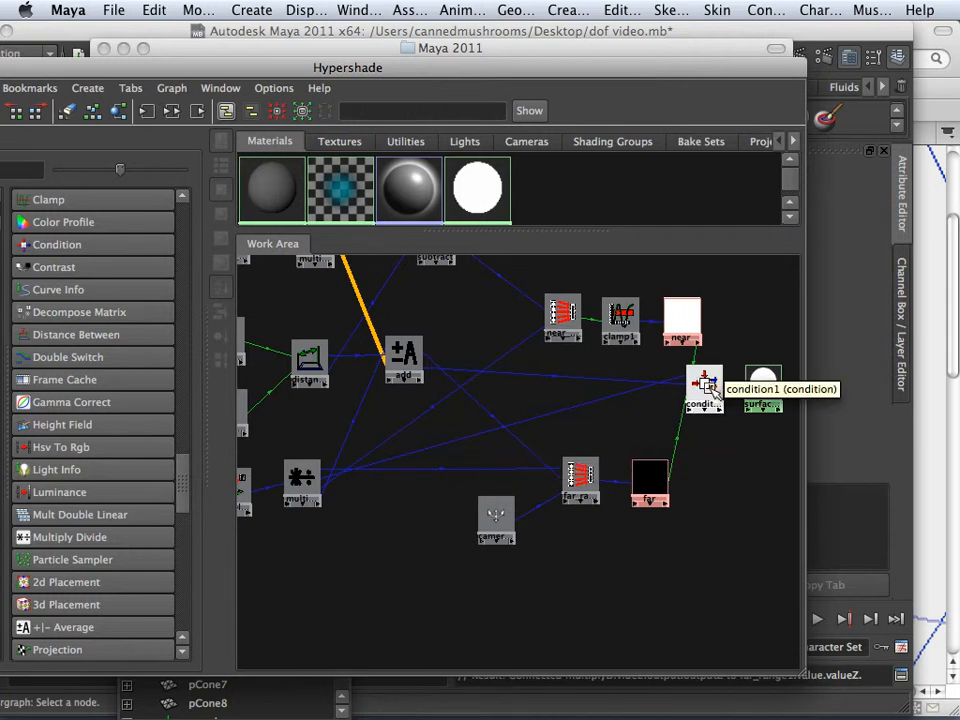
middle_click_drag(671, 422, 597, 500, "alt")
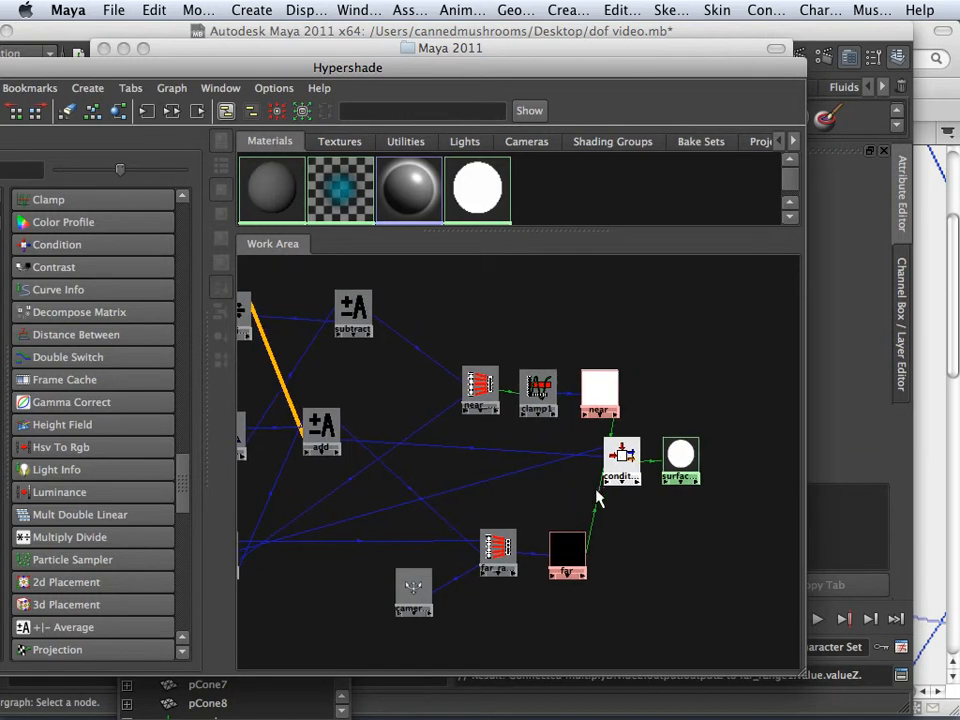
left_click(682, 455)
left_click_drag(682, 455, 719, 468)
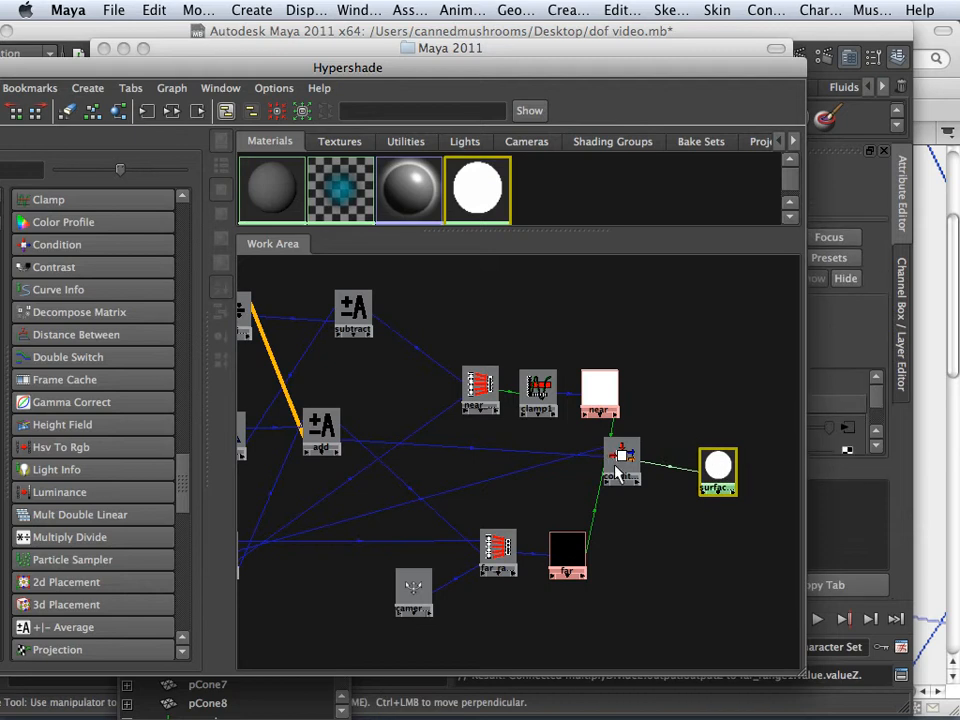
left_click_drag(615, 466, 616, 476)
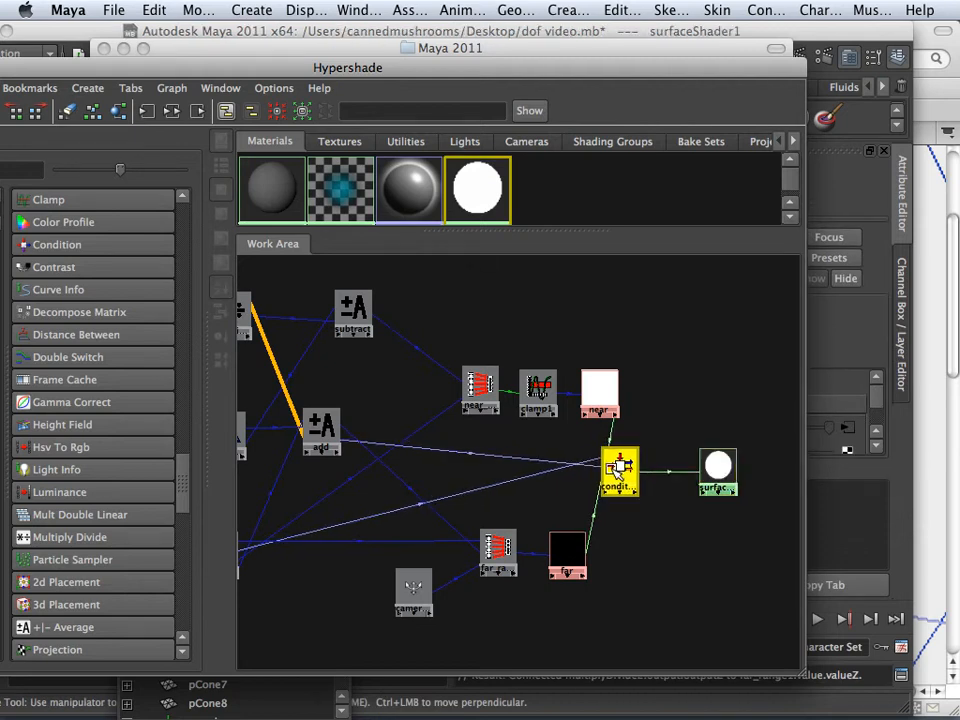
Select the near ramp, move the Hypershade off the Attribute Editor, and close the Finder and video player windows
left_click(604, 399)
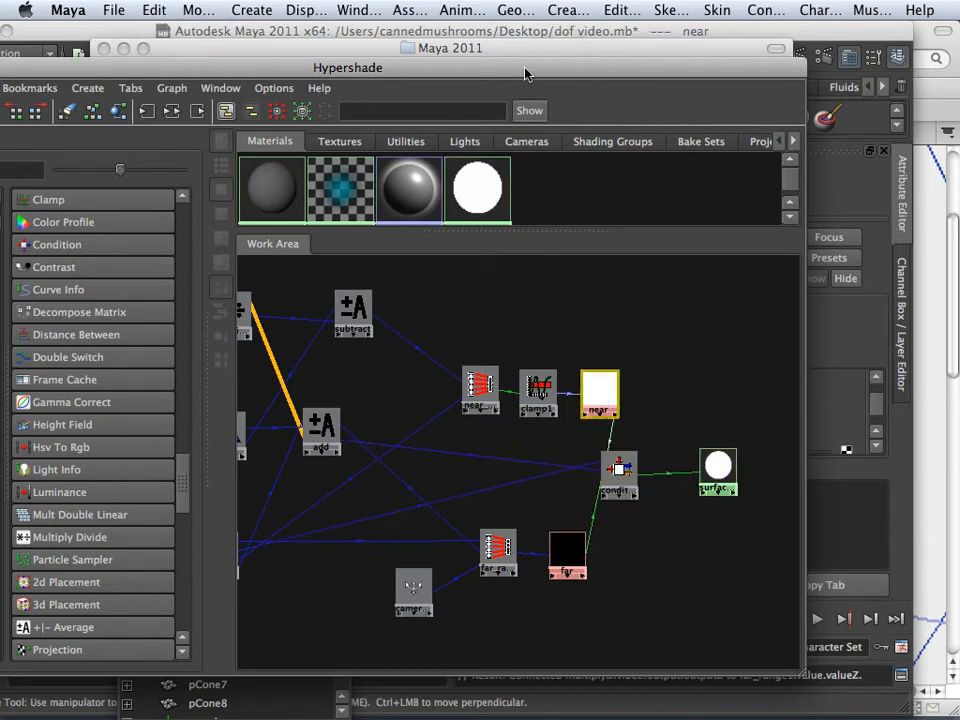
left_click_drag(597, 70, 414, 33)
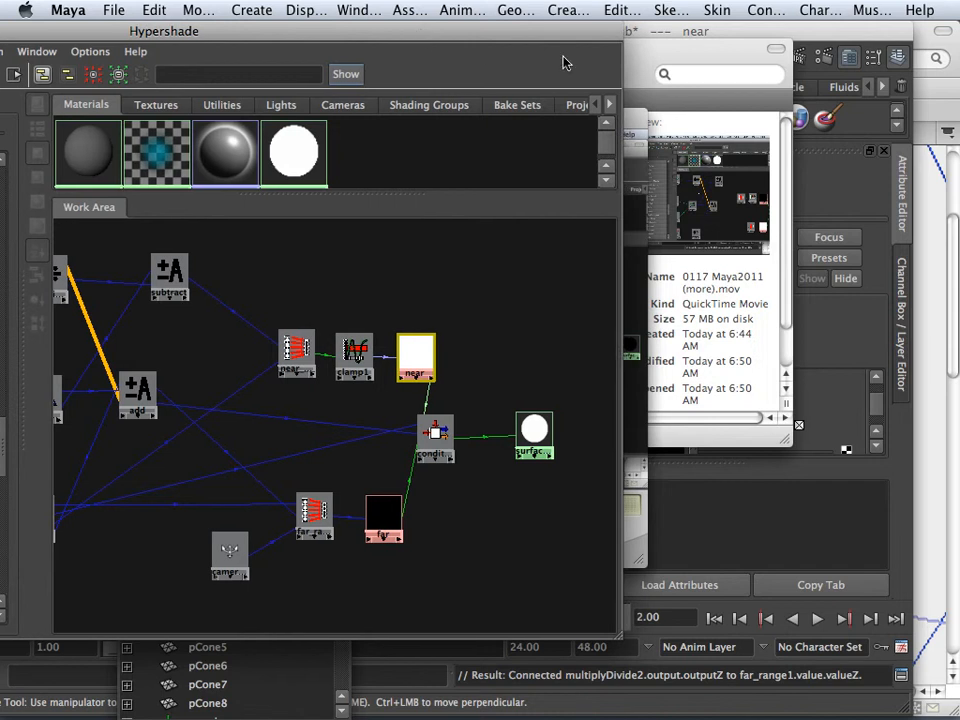
left_click(641, 55)
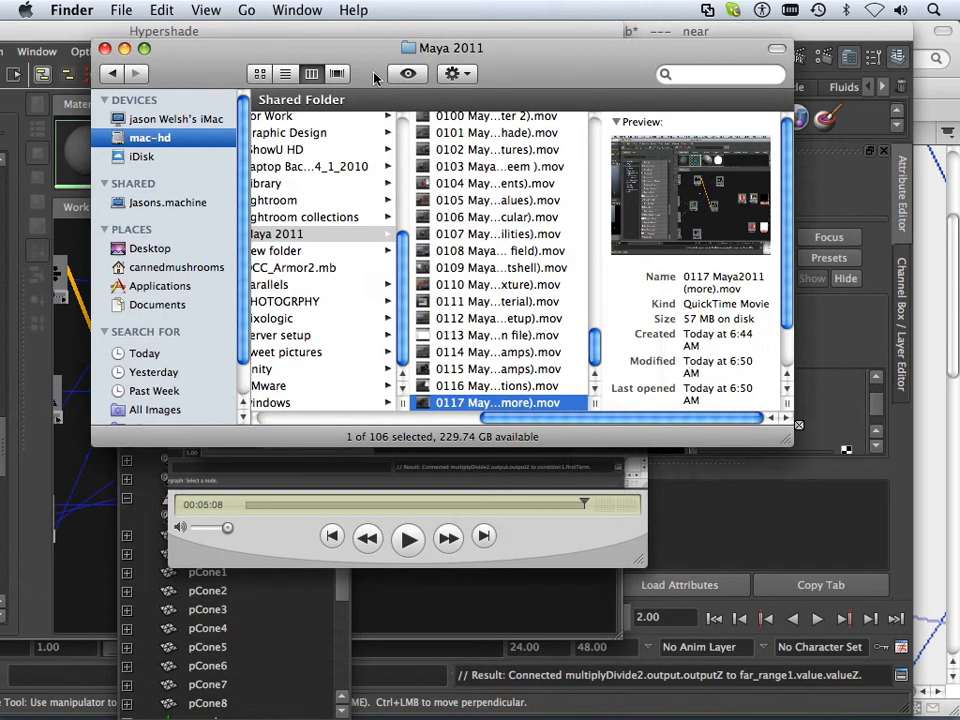
left_click(104, 48)
left_click(181, 124)
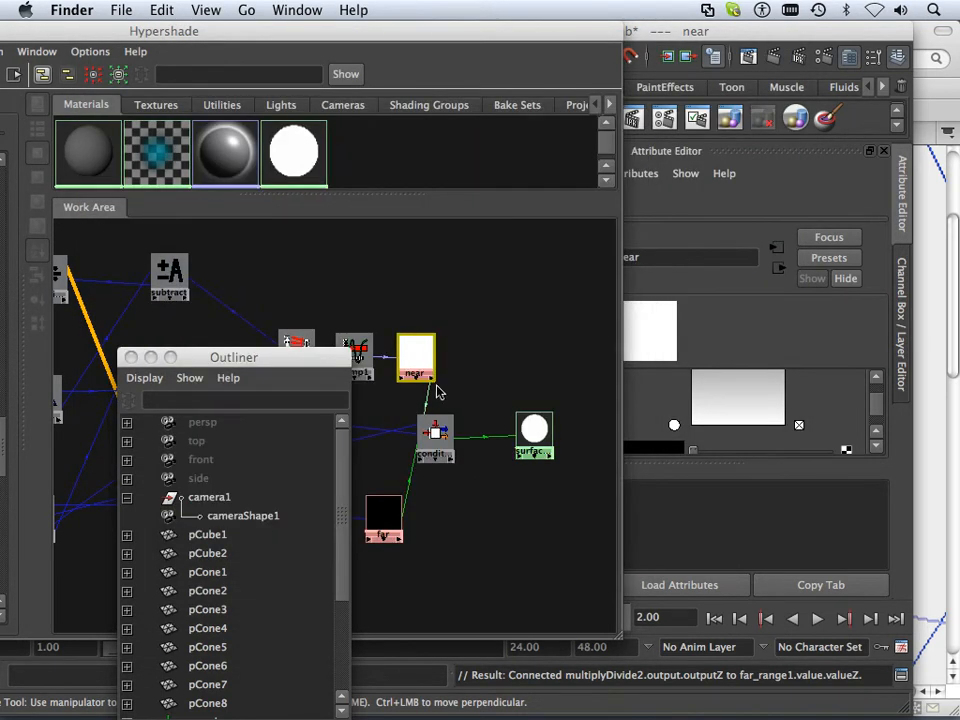
Examine the colour gradients of the near and far ramps in their attributes
left_click(416, 357)
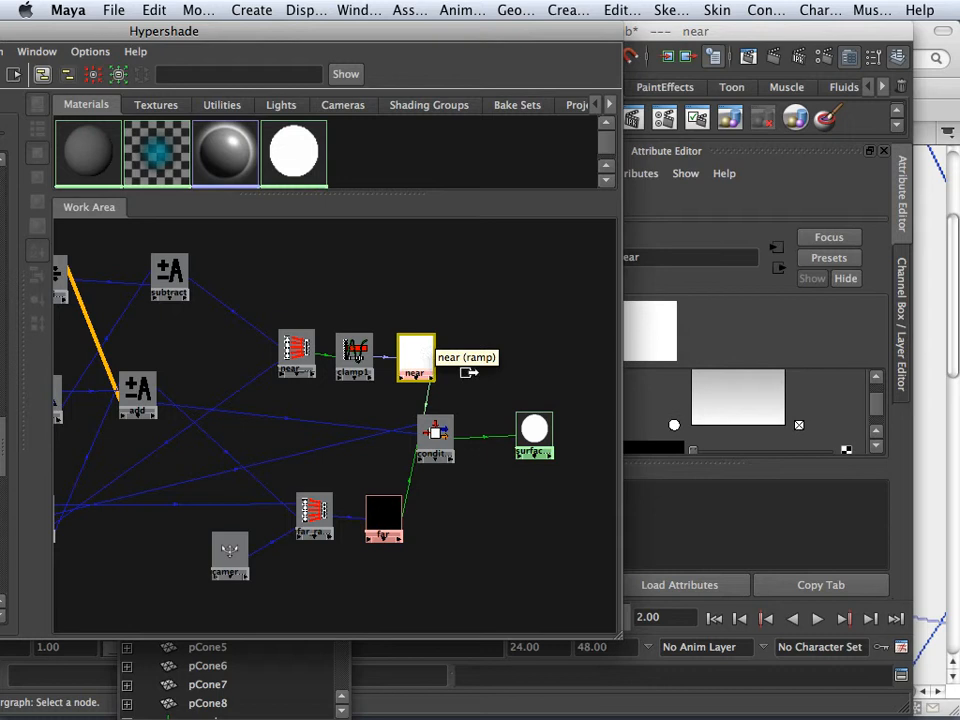
scroll(730, 422, "up", 5)
scroll(724, 426, "up", 2)
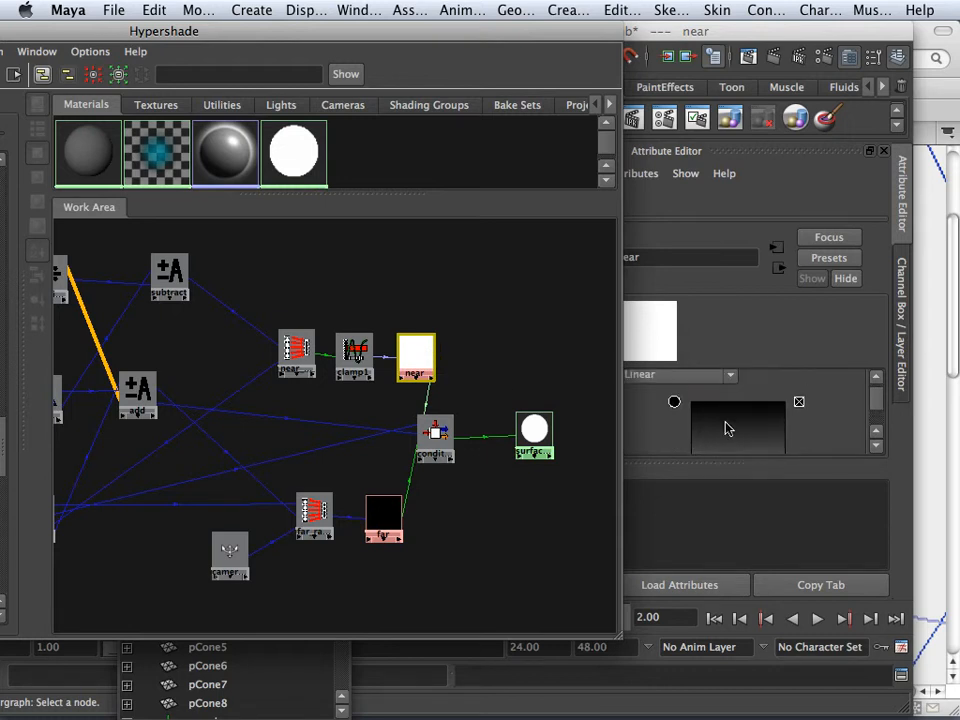
scroll(713, 426, "down", 4)
scroll(713, 426, "down", 2)
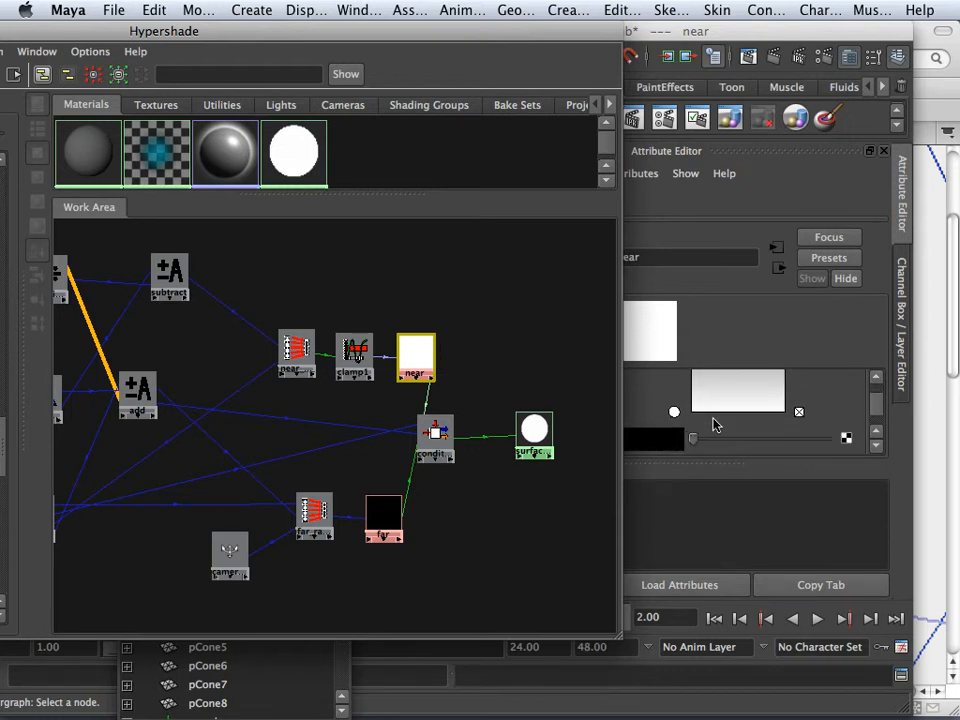
scroll(713, 425, "up", 2)
scroll(713, 425, "down", 2)
scroll(713, 425, "up", 2)
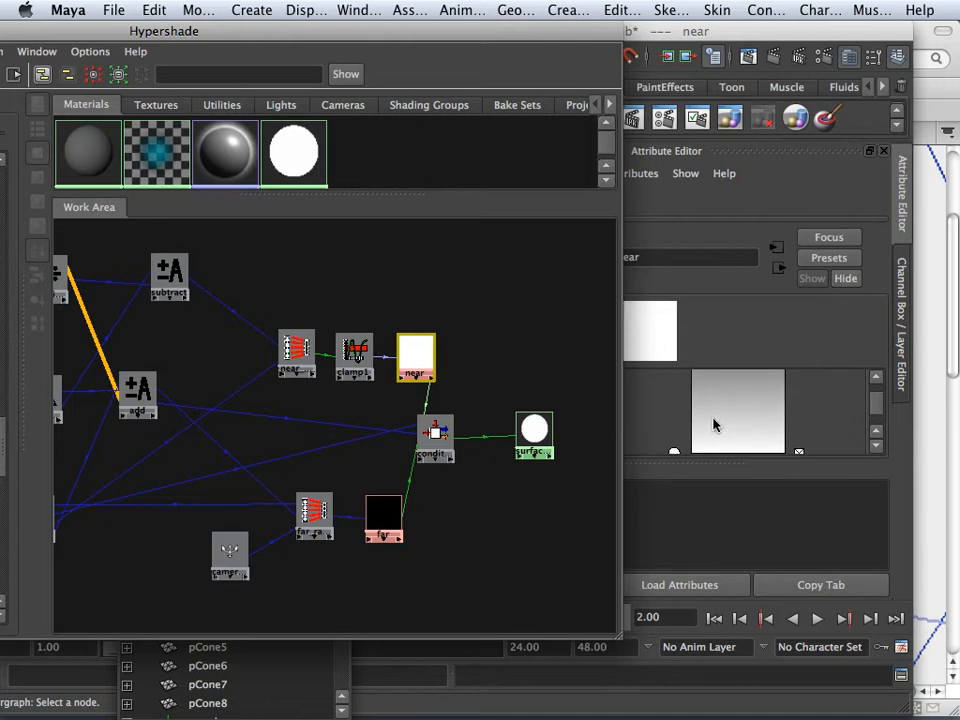
scroll(713, 425, "up", 3)
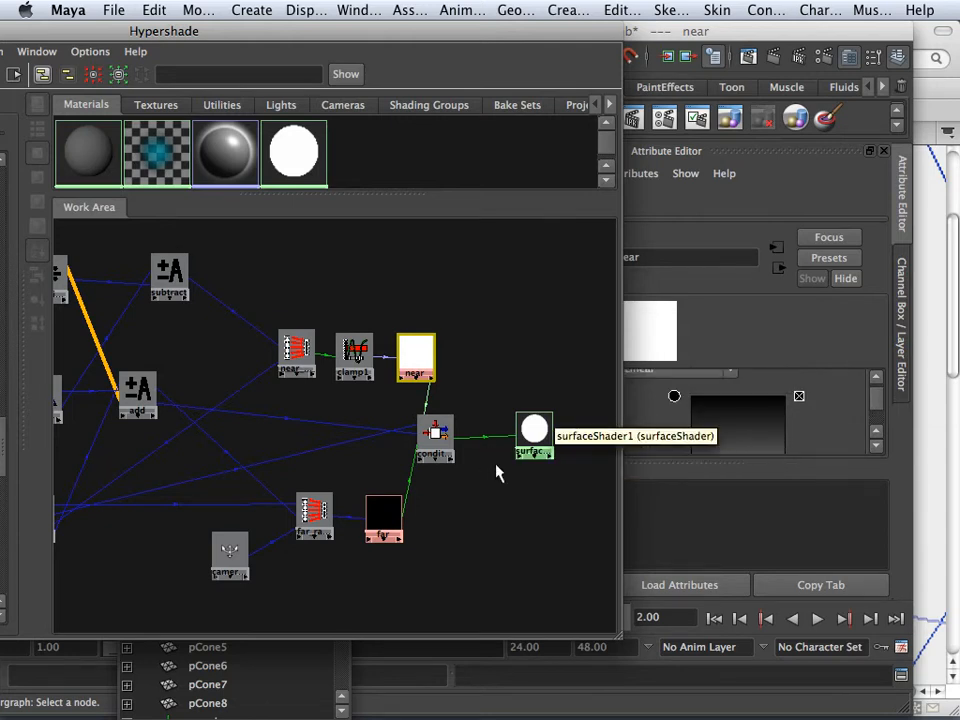
left_click(382, 512)
scroll(710, 410, "down", 2)
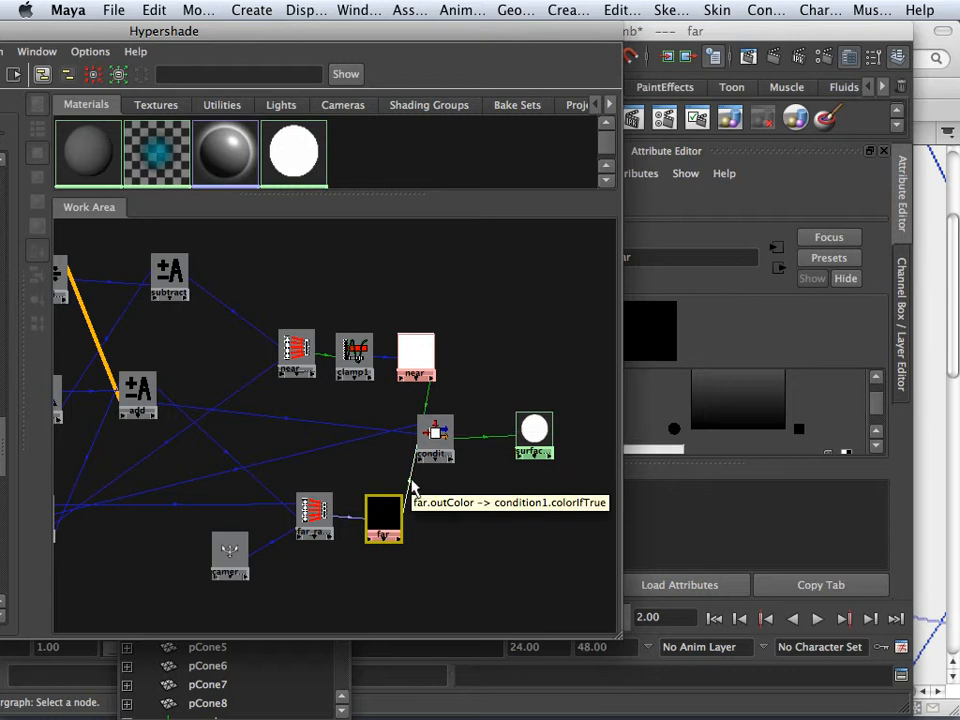
Move the condition1 node further from the ramps and check the maximum value of clamp1
left_click_drag(433, 432, 460, 435)
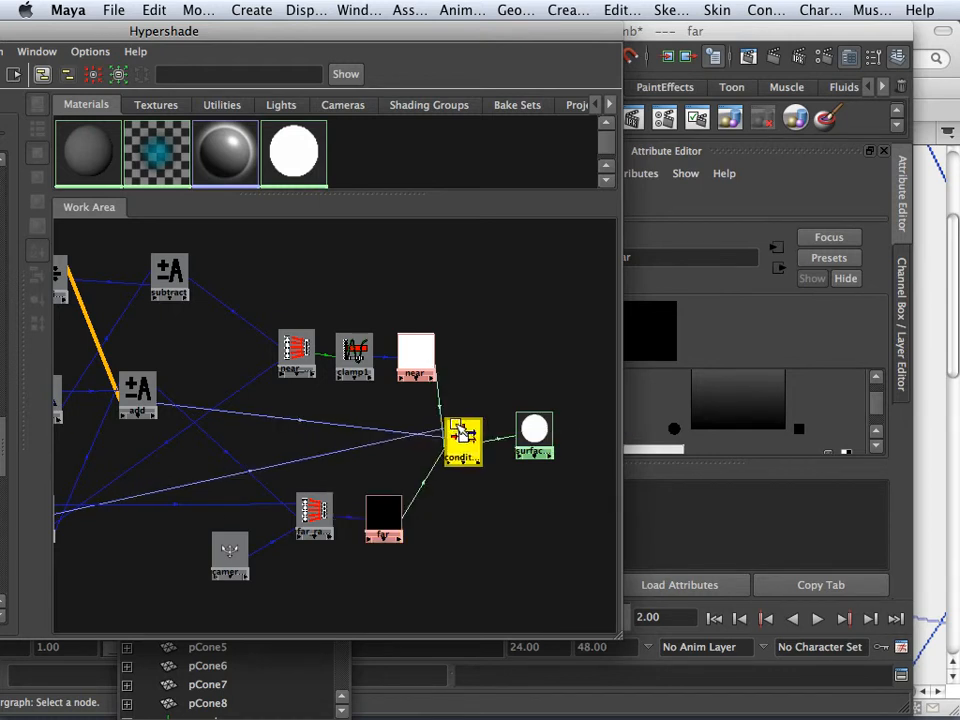
left_click(354, 352)
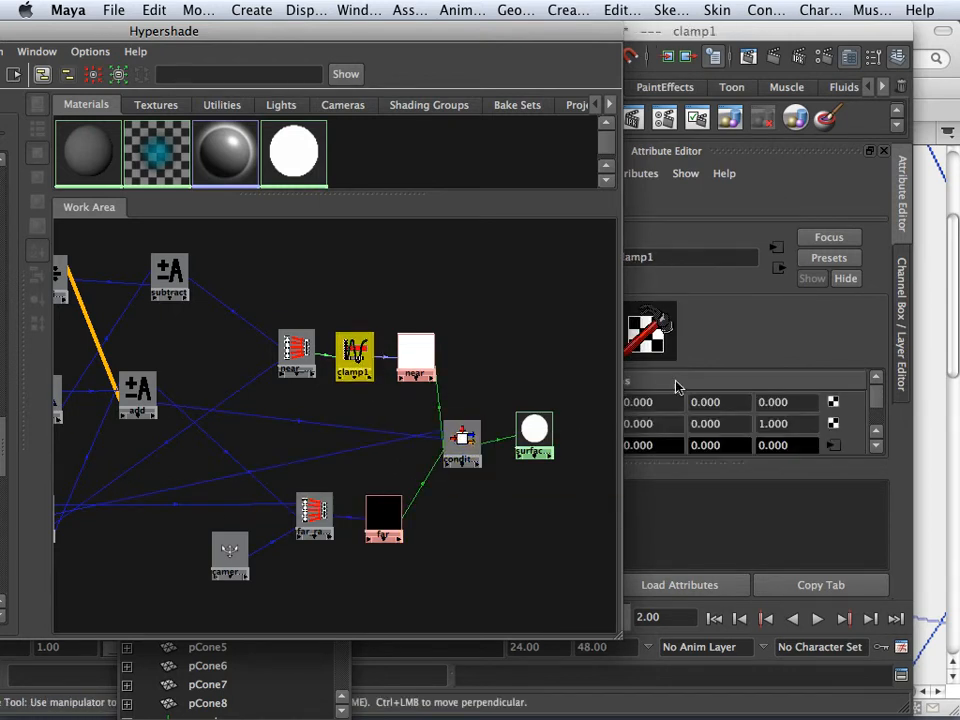
left_click_drag(789, 424, 750, 422)
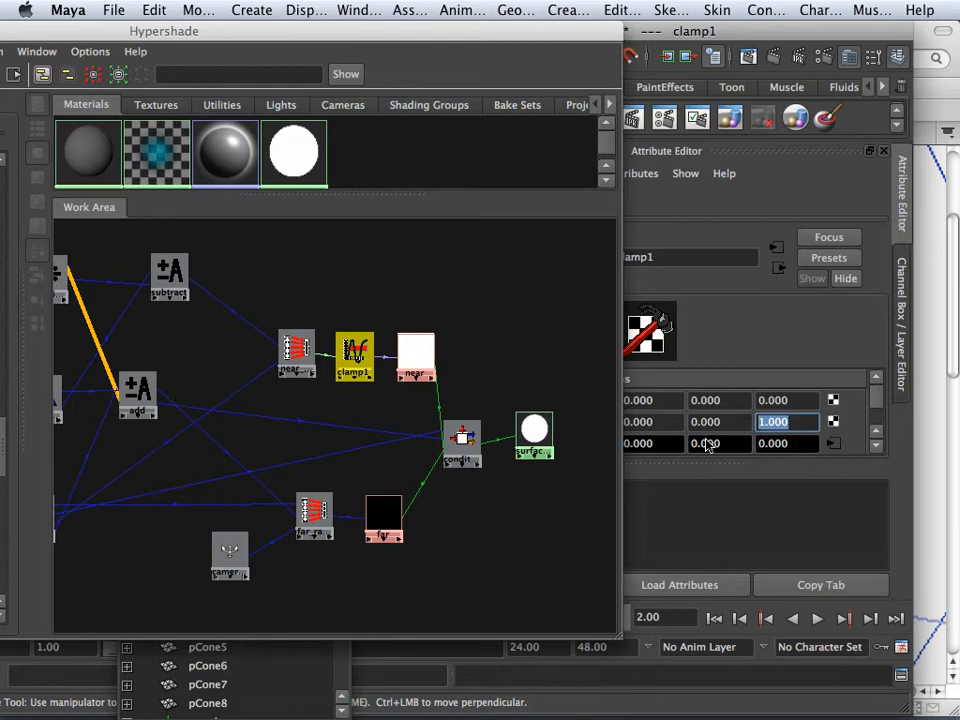
Set the Old Min Z value of the near_range node to 1
left_click(296, 350)
left_click(786, 397)
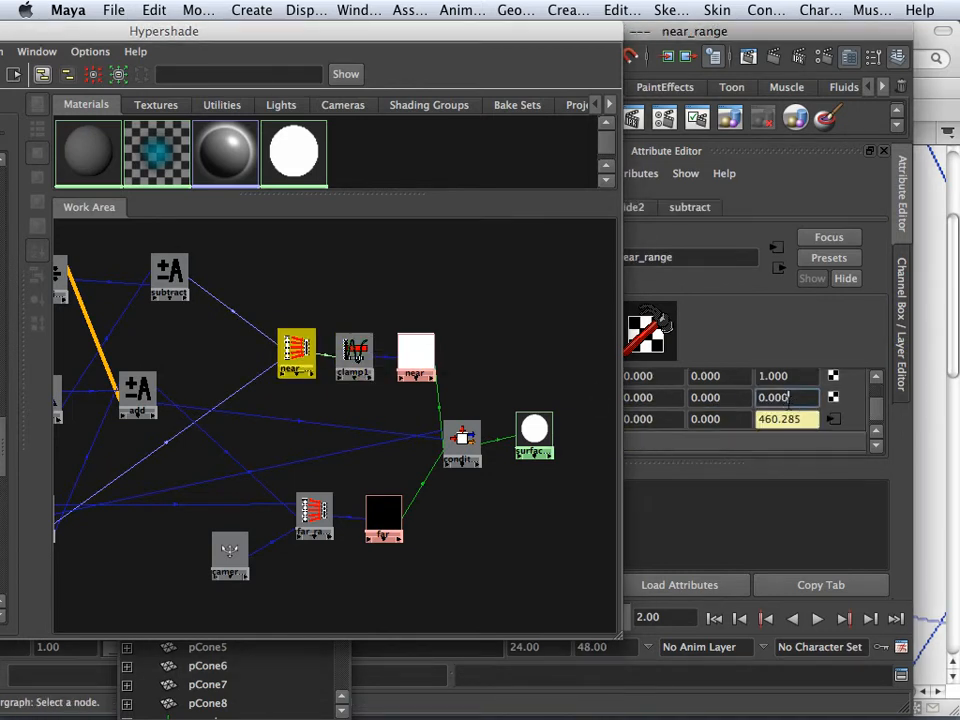
double_click(786, 397)
type("1")
key("Return")
Review the far_range1 connections, the camera's clip planes, and the add node's inputs and operation
left_click(316, 512)
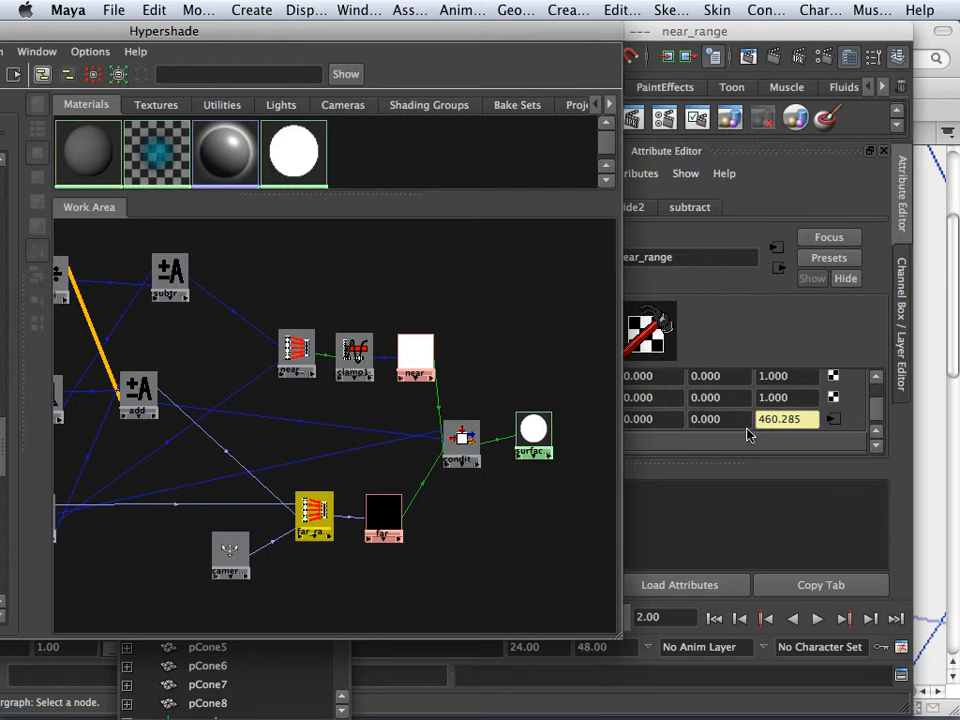
middle_click_drag(360, 467, 512, 454, "alt")
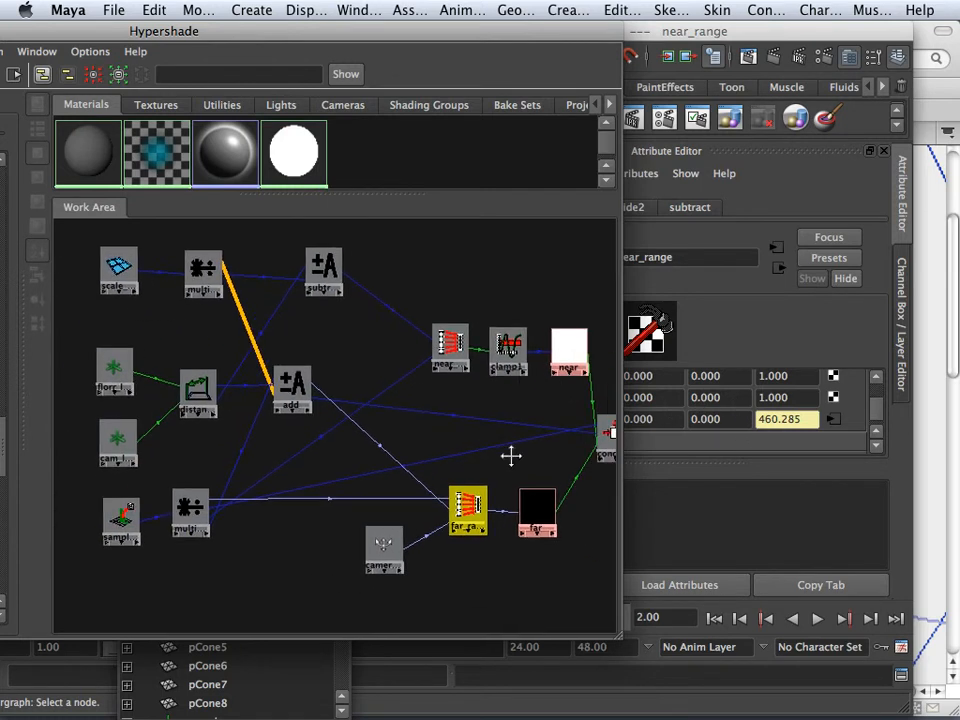
left_click(378, 548)
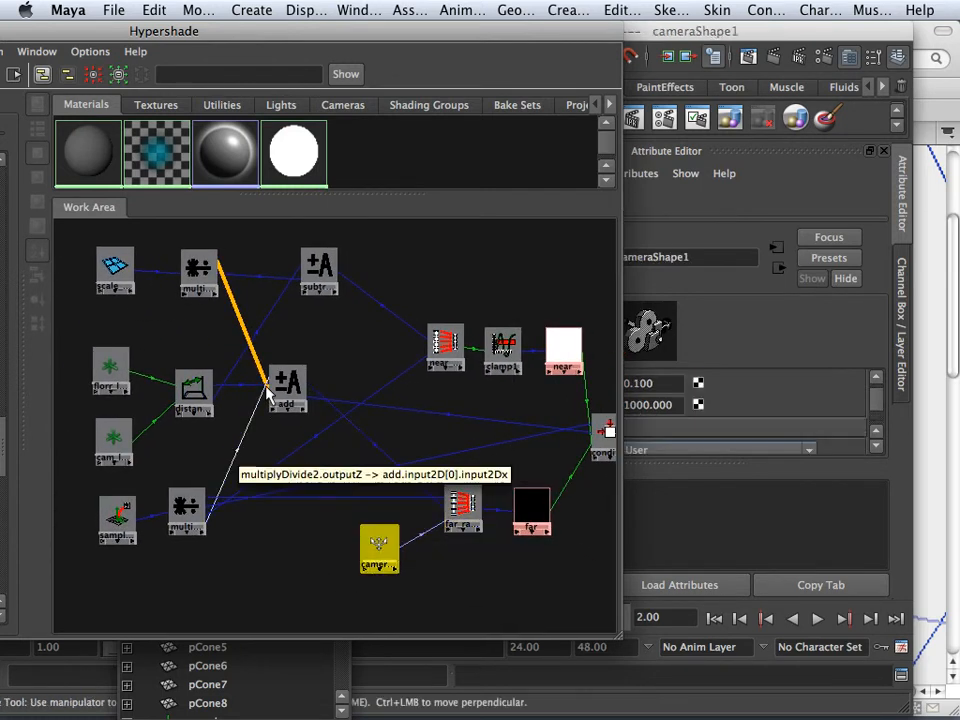
left_click_drag(430, 30, 360, 27)
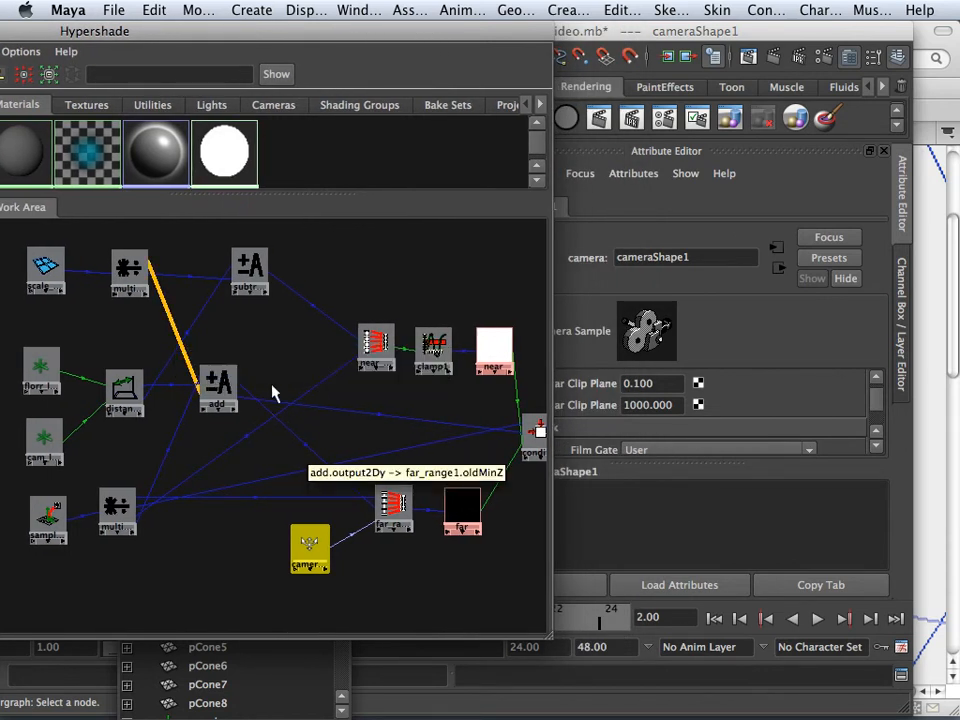
left_click(219, 385)
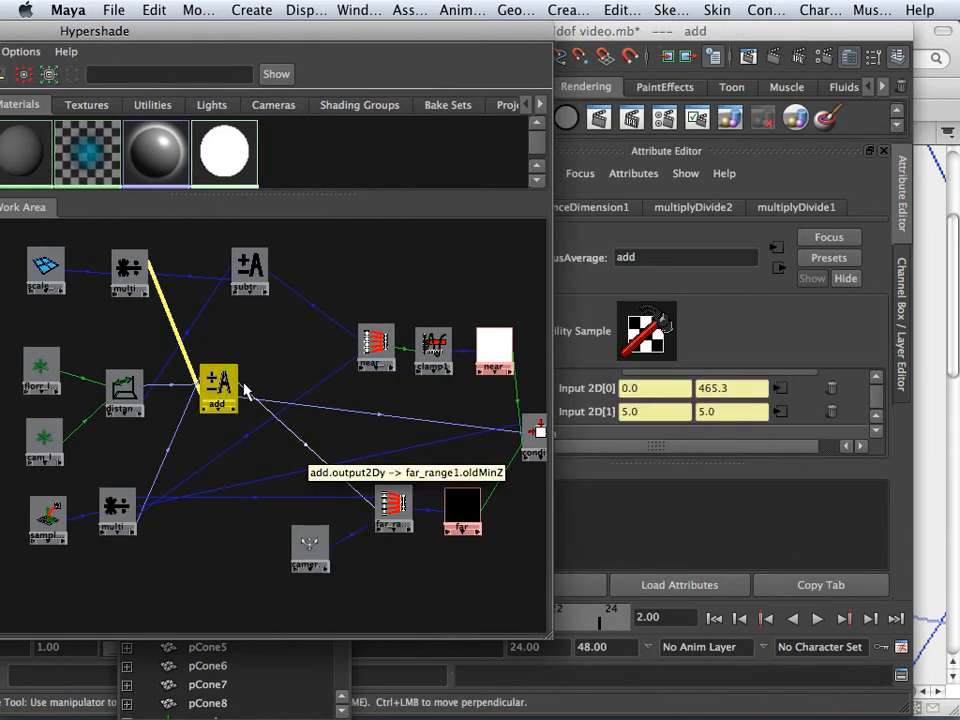
scroll(652, 418, "up", 2)
scroll(652, 418, "up", 3)
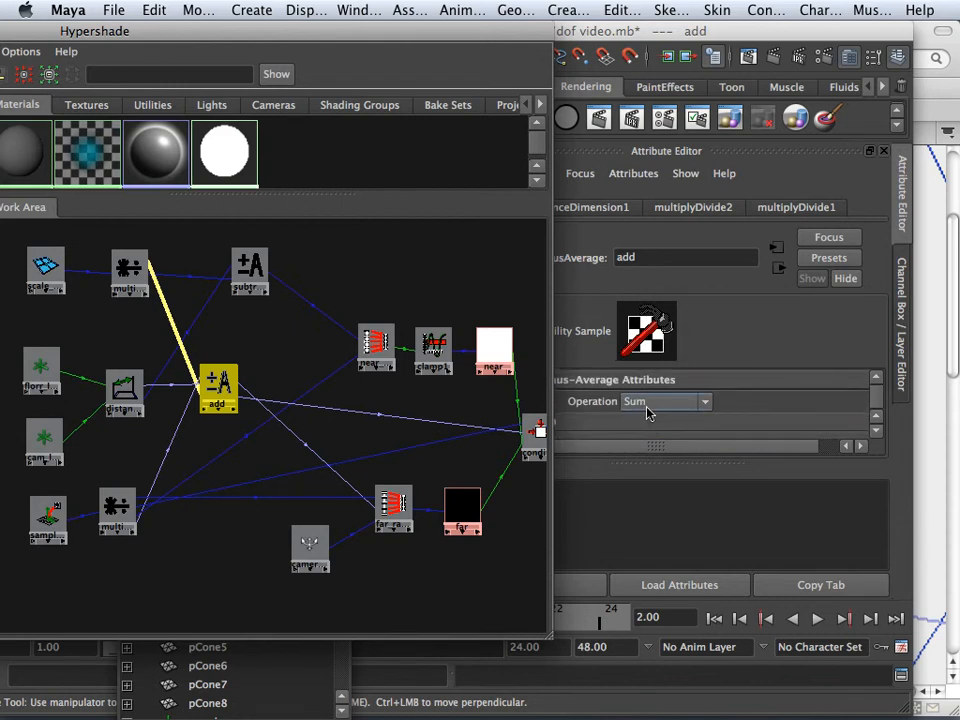
Review the input values of the add, subtract, multiplyDivide1 and multiplyDivide2 nodes
scroll(648, 412, "down", 4)
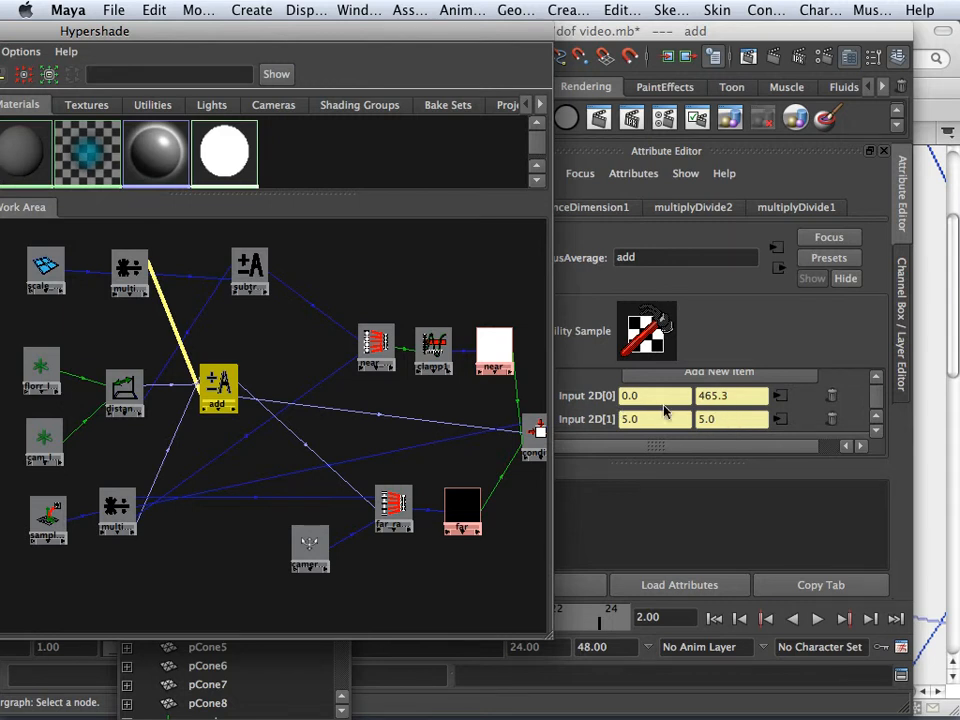
left_click(252, 270)
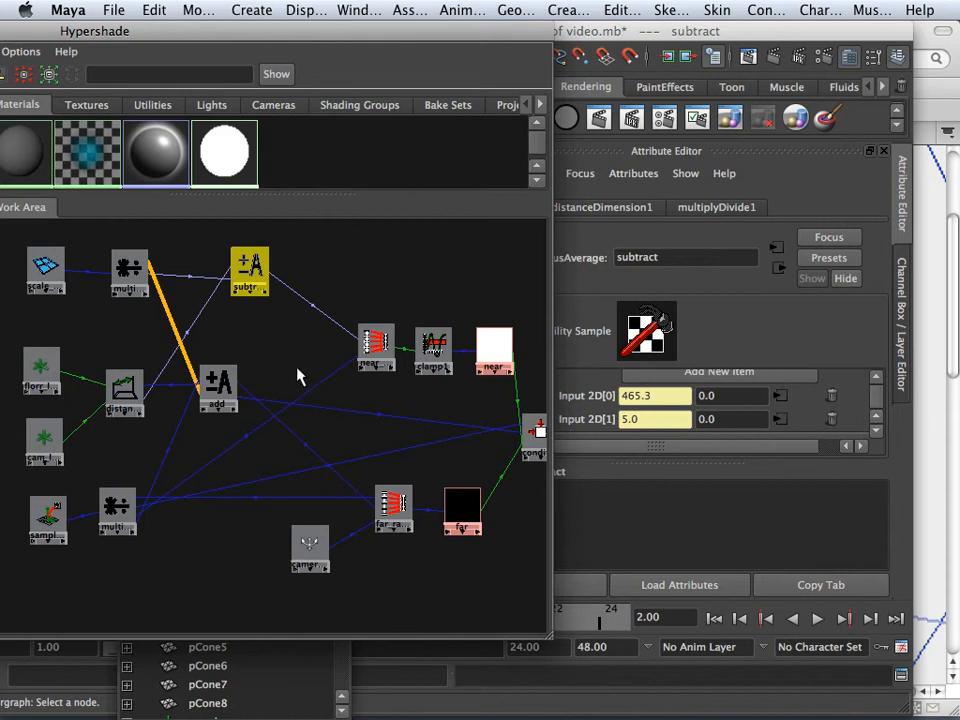
middle_click_drag(298, 376, 371, 375, "alt")
left_click(208, 275)
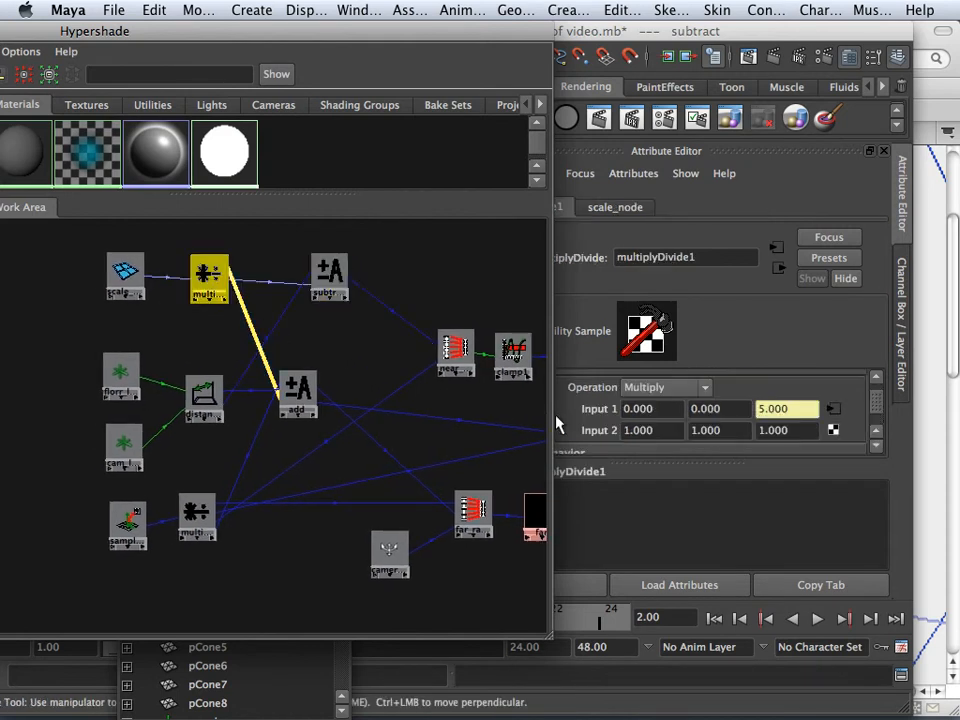
scroll(729, 407, "down", 2)
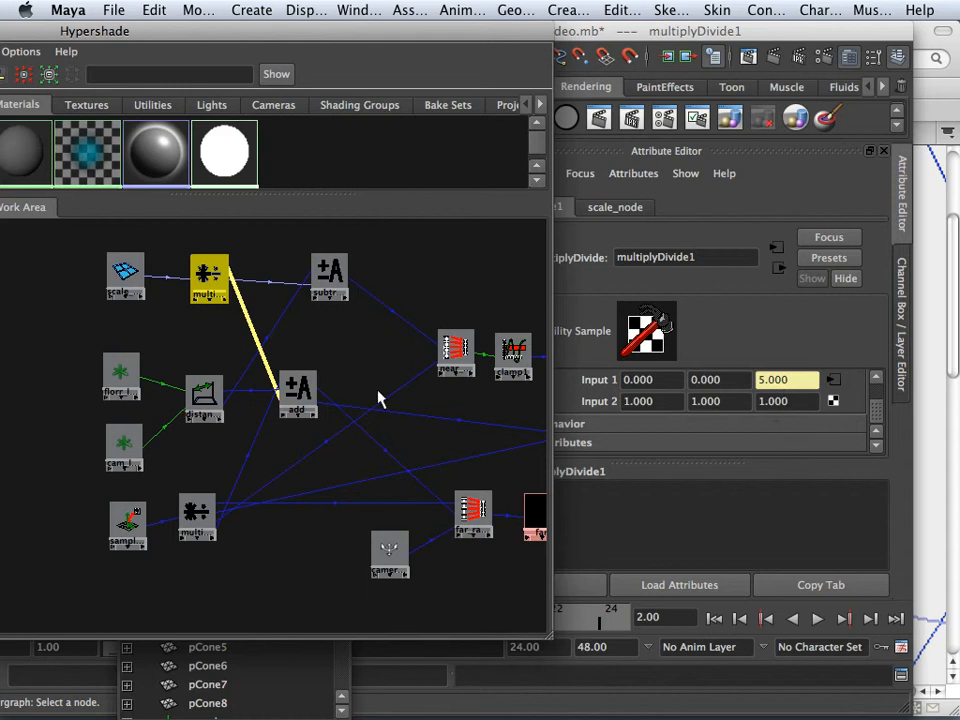
left_click(196, 515)
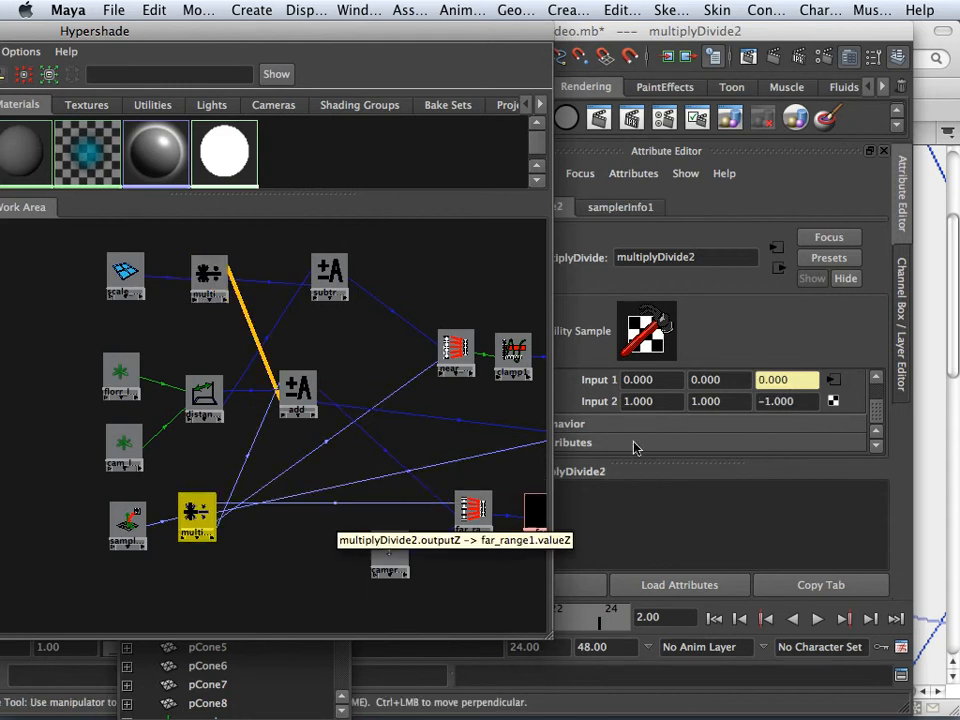
Review the attributes of the distance dimension and its two locators, and the render stats of the scale_node mesh
left_click(199, 398)
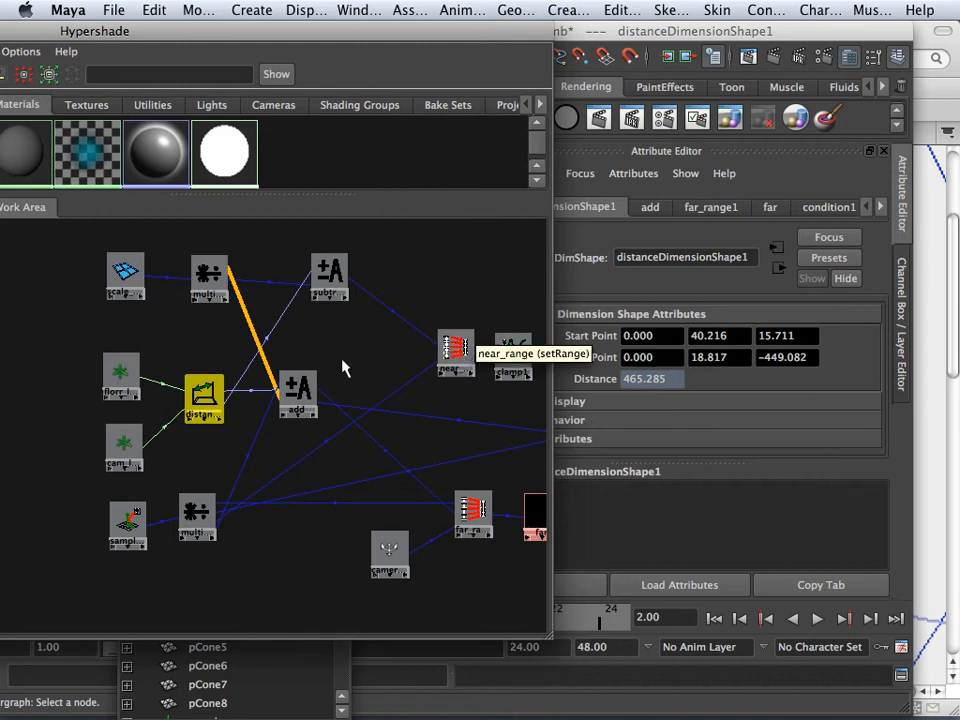
left_click(122, 372)
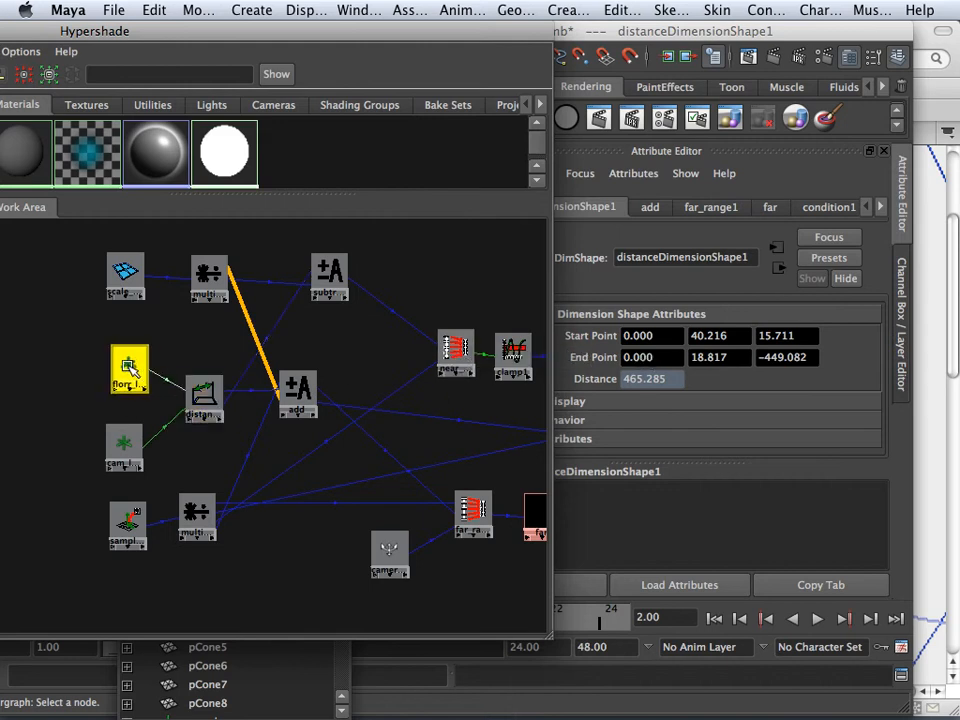
left_click(121, 440)
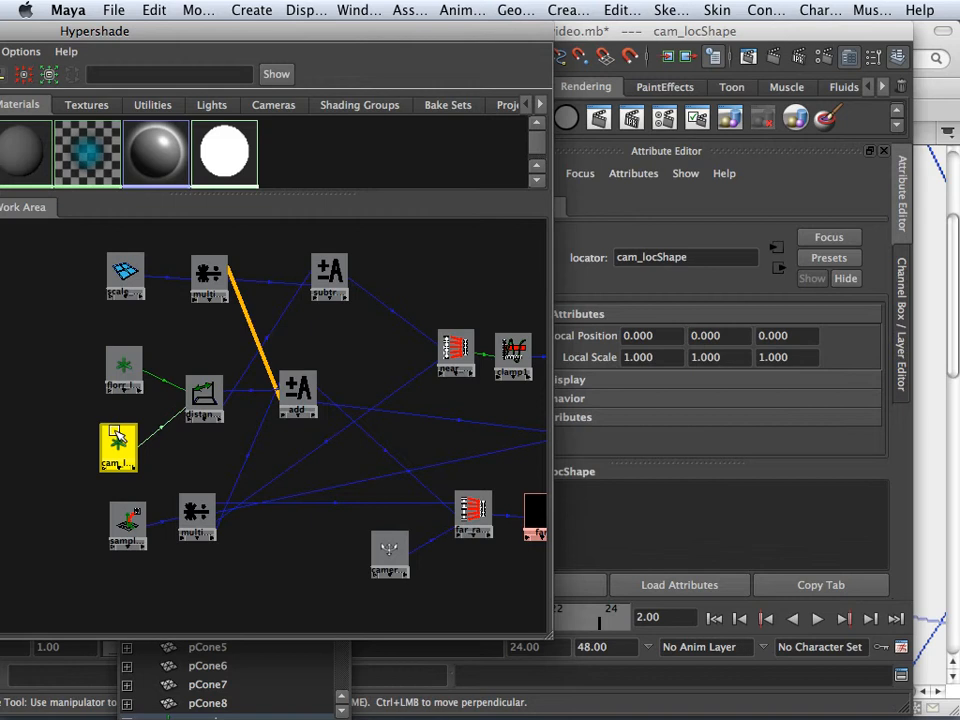
left_click(128, 272)
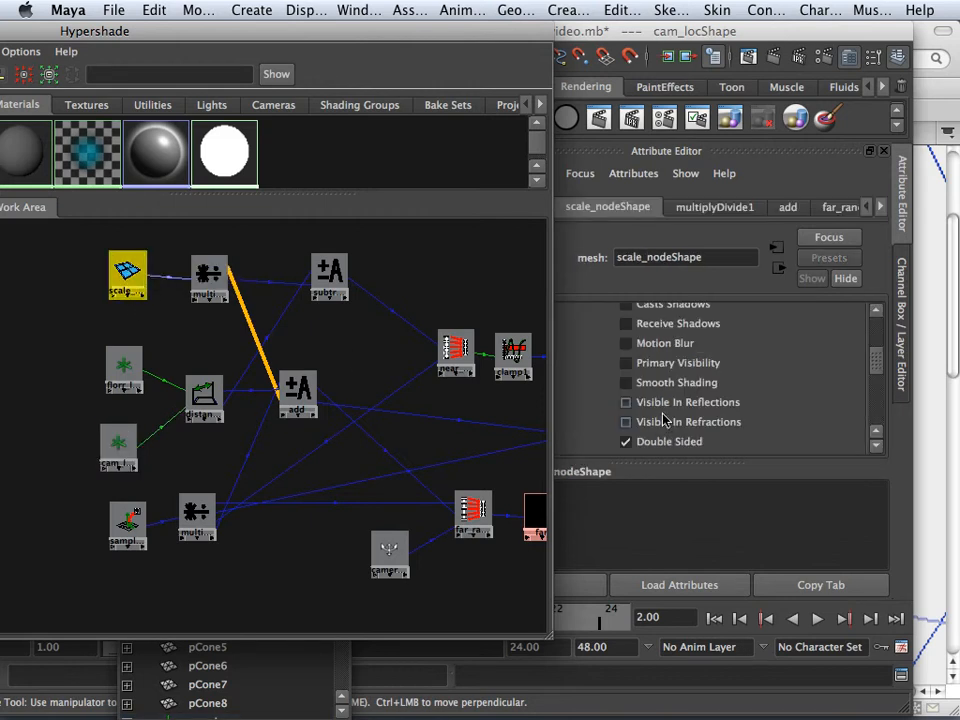
scroll(754, 401, "up", 4)
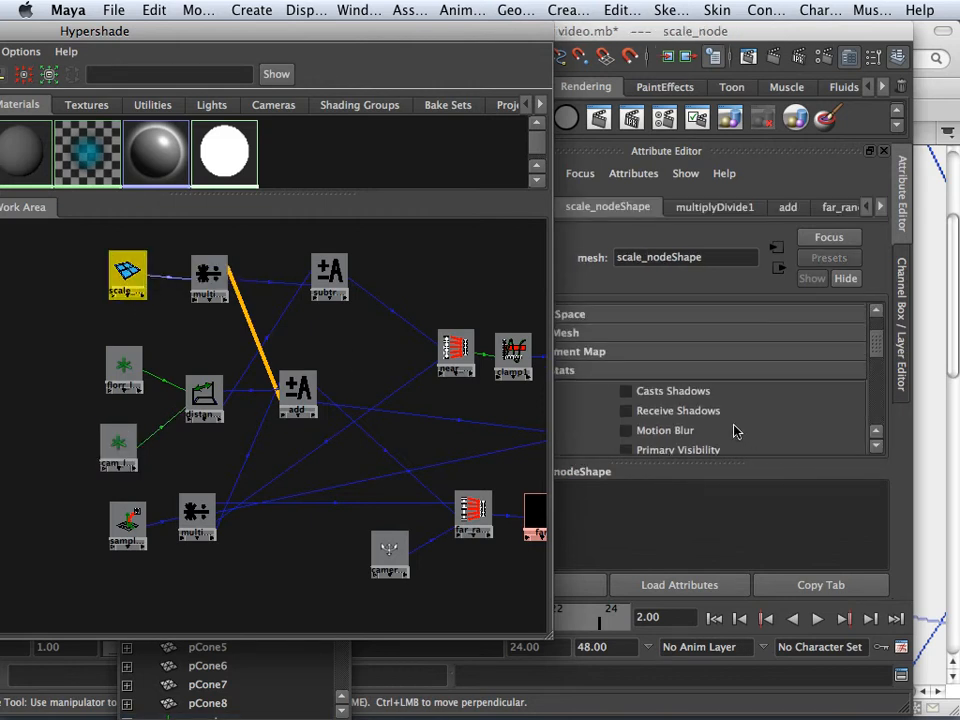
scroll(657, 404, "down", 2)
scroll(657, 404, "down", 3)
scroll(640, 385, "up", 2)
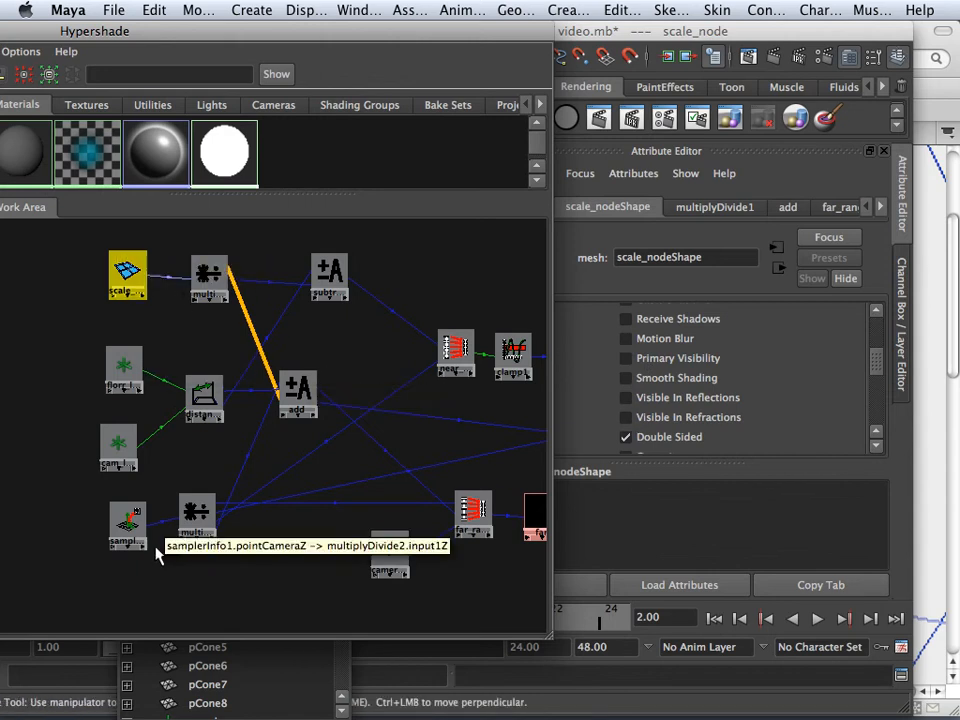
Look through the samplerInfo1 attributes, from Point Camera down to Facing Ratio
left_click(127, 522)
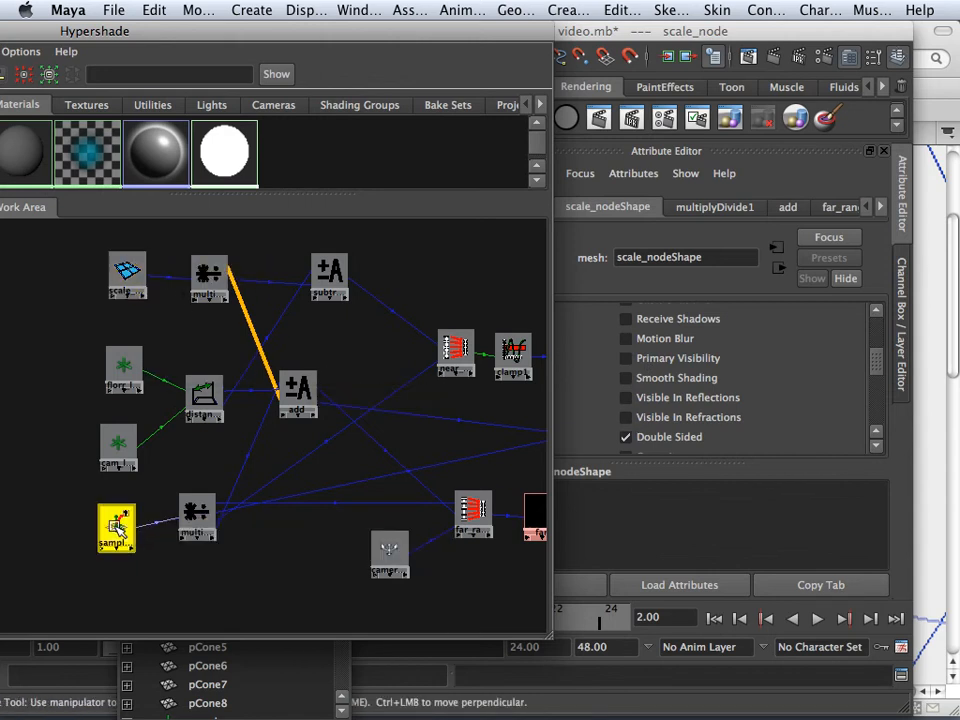
scroll(661, 437, "down", 3)
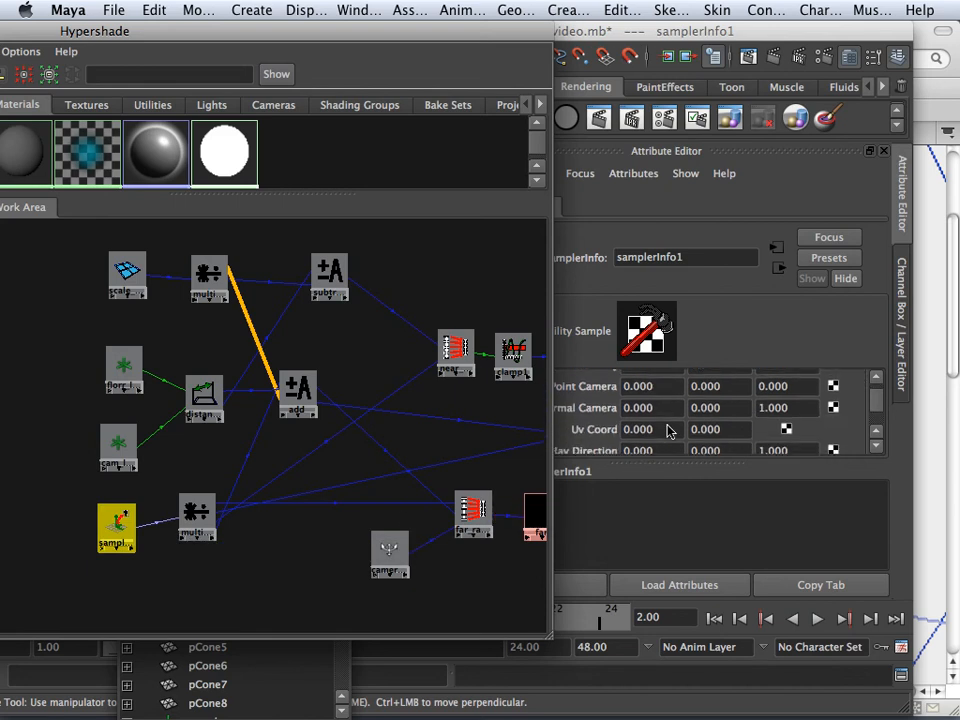
scroll(668, 431, "down", 2)
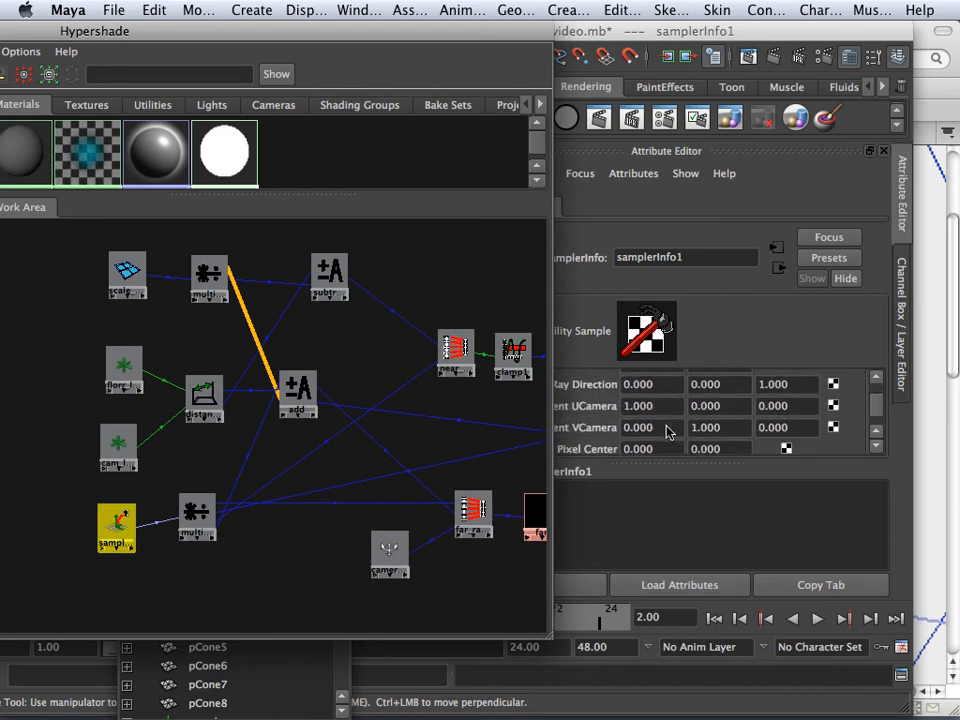
scroll(715, 436, "up", 5)
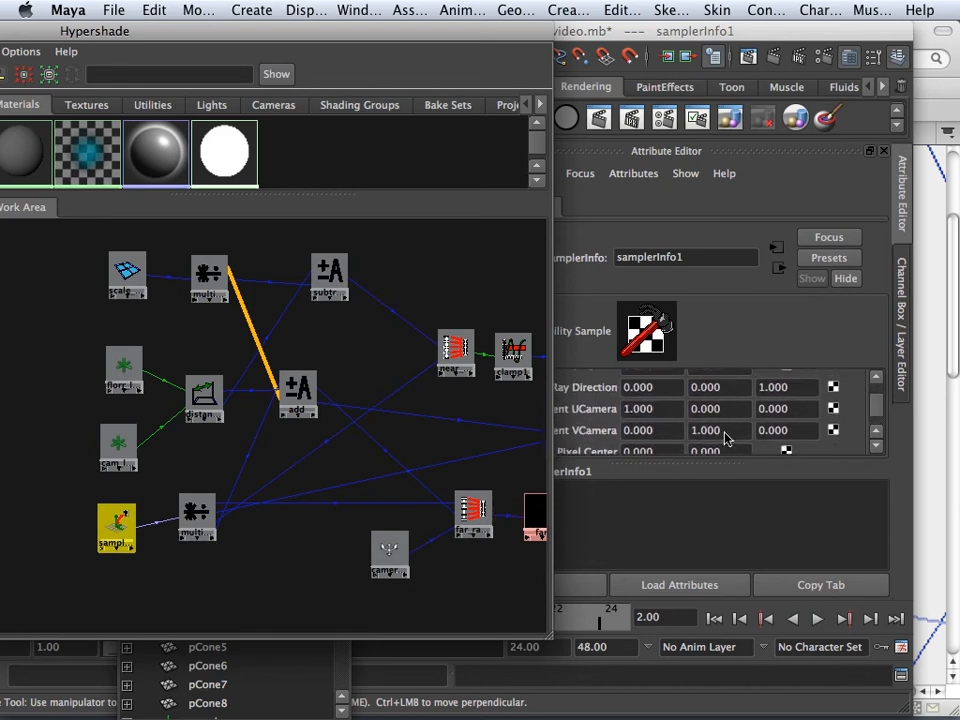
scroll(748, 432, "down", 1)
scroll(745, 429, "down", 5)
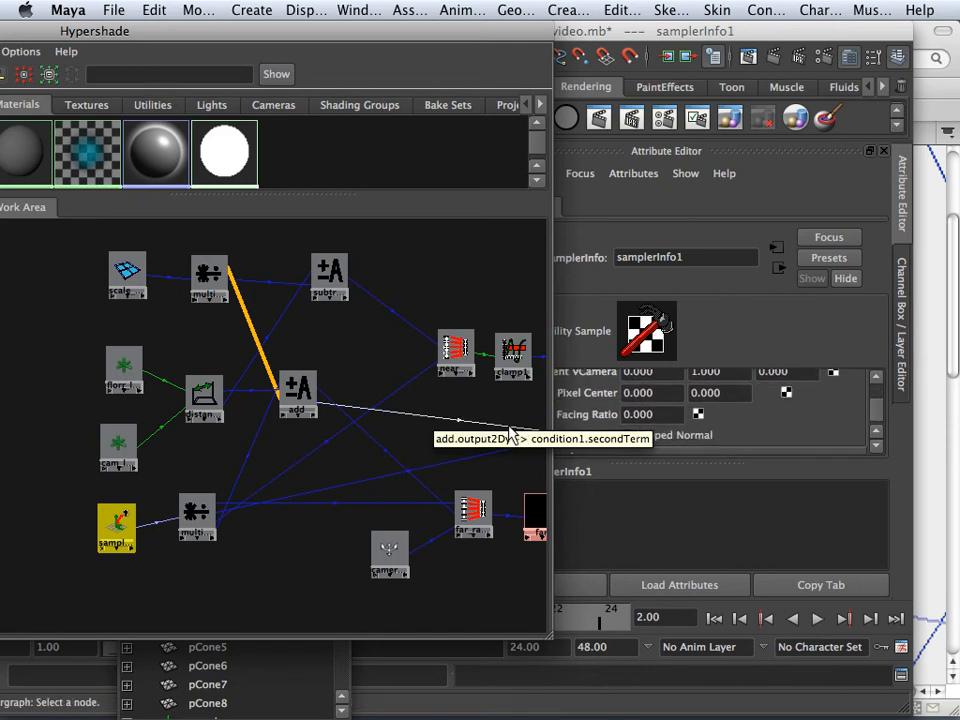
Check the add-to-far_range1 and multiplyDivide1-to-subtract connections, and move the multiplyDivide1 and distance dimension nodes closer to their source nodes
left_click(388, 452)
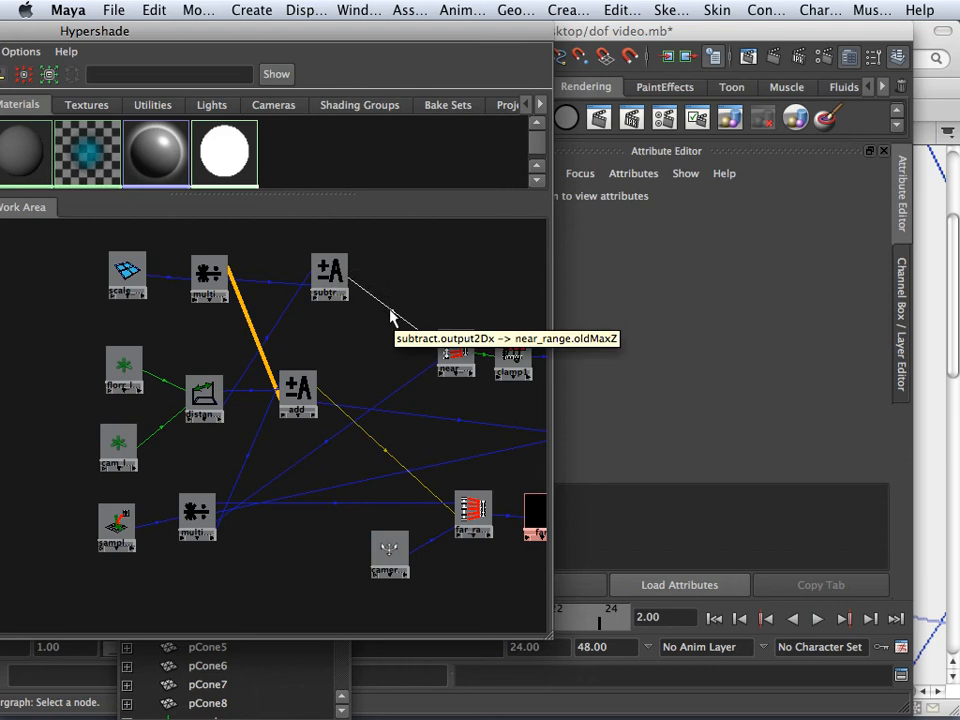
left_click(271, 283)
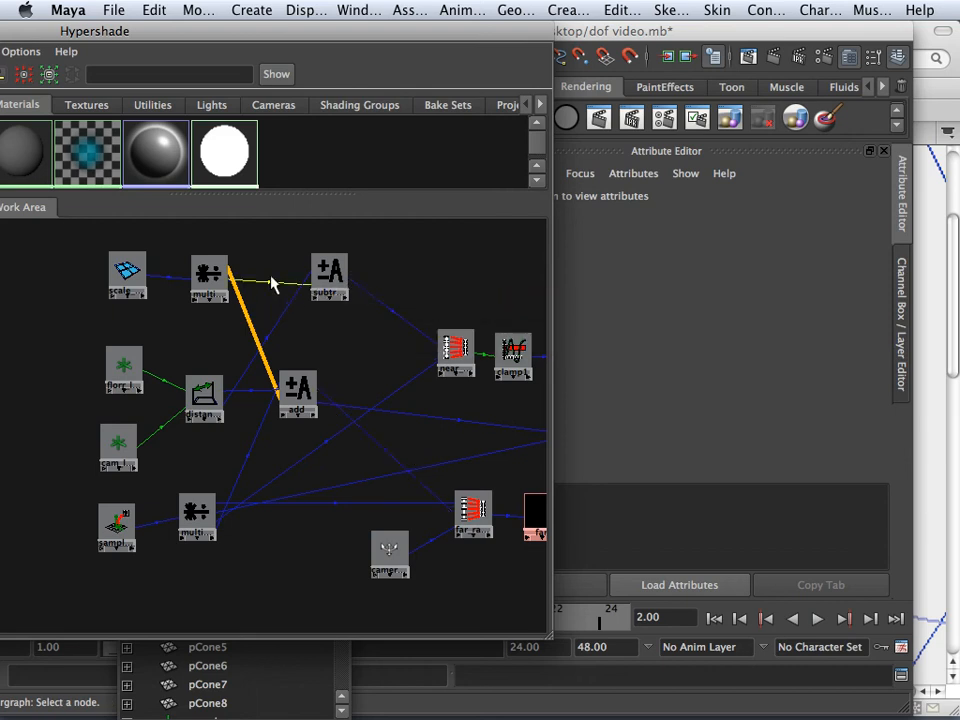
left_click(209, 272)
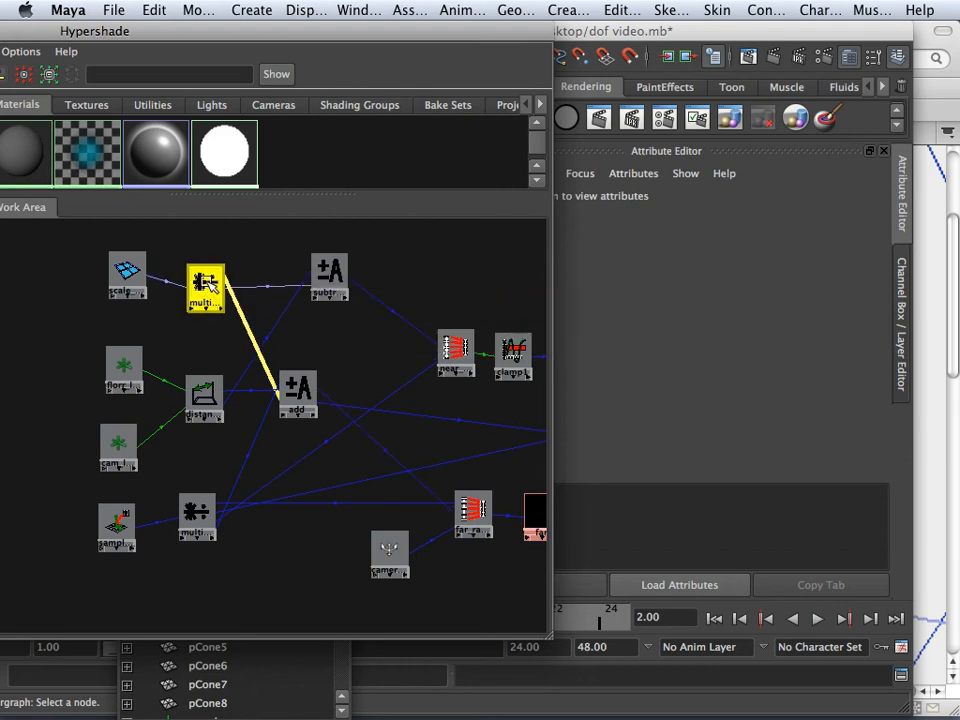
left_click(127, 270)
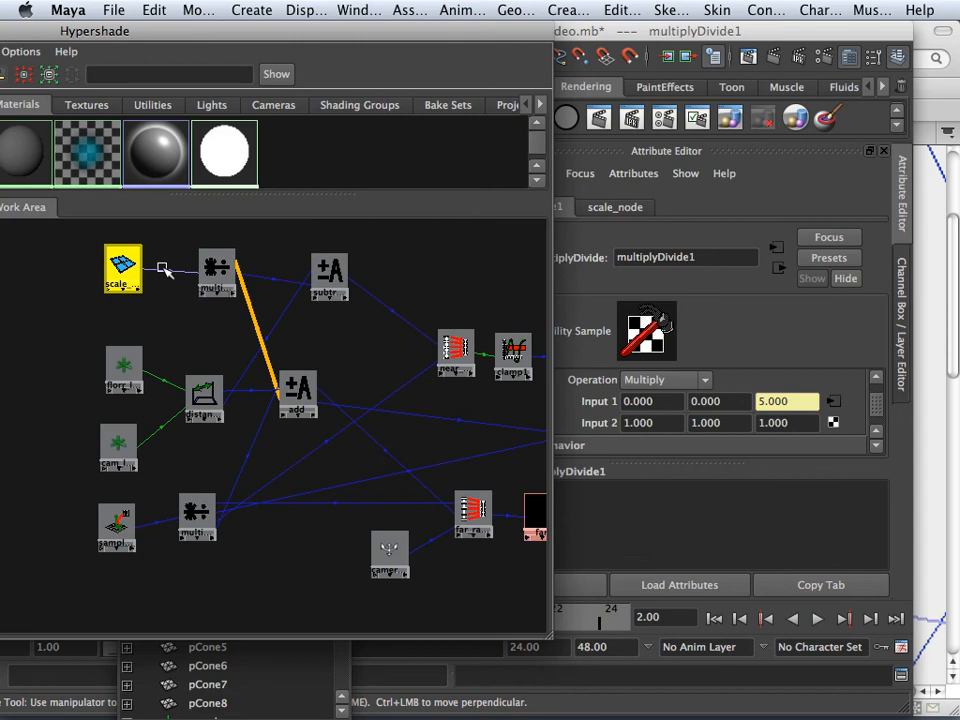
left_click(215, 278)
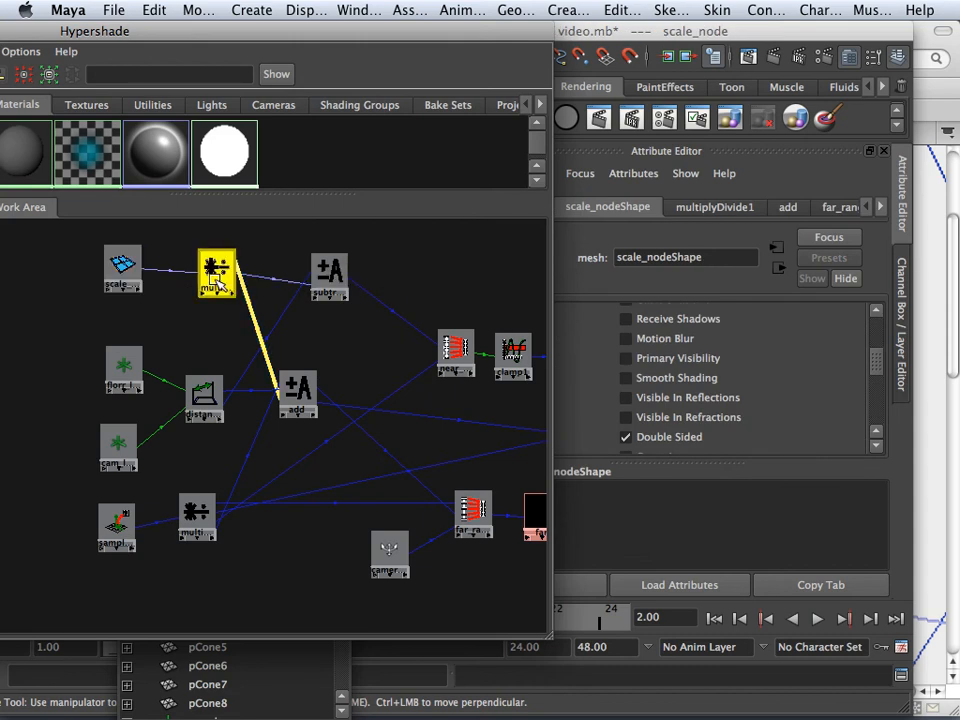
left_click(198, 396)
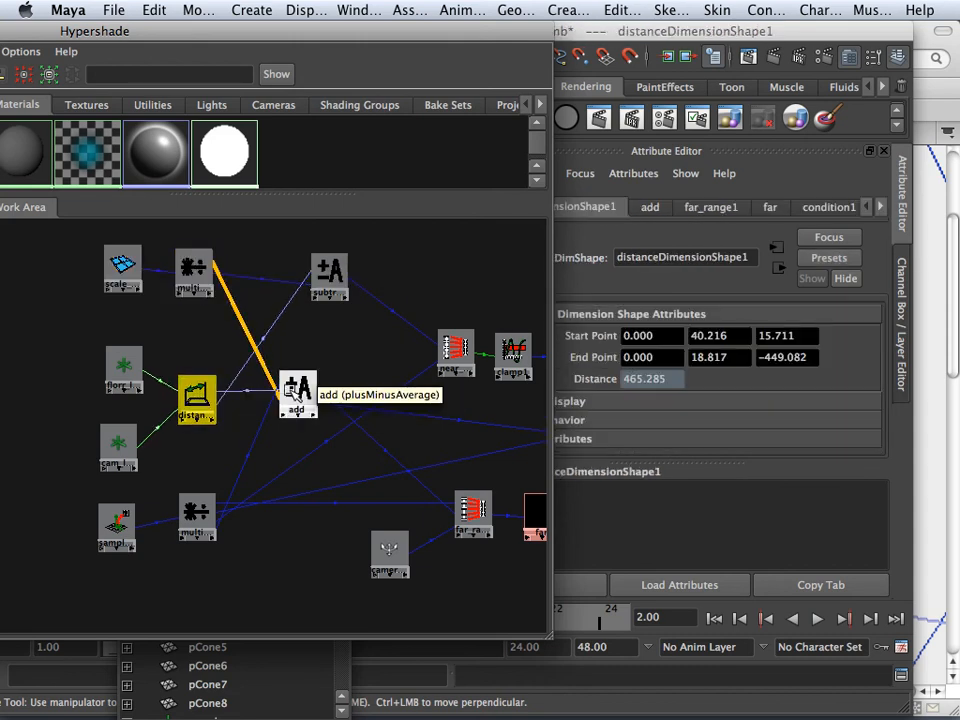
Check the add and subtract inputs and move both nodes closer to the multiplyDivide1 and distance dimension nodes
left_click(299, 396)
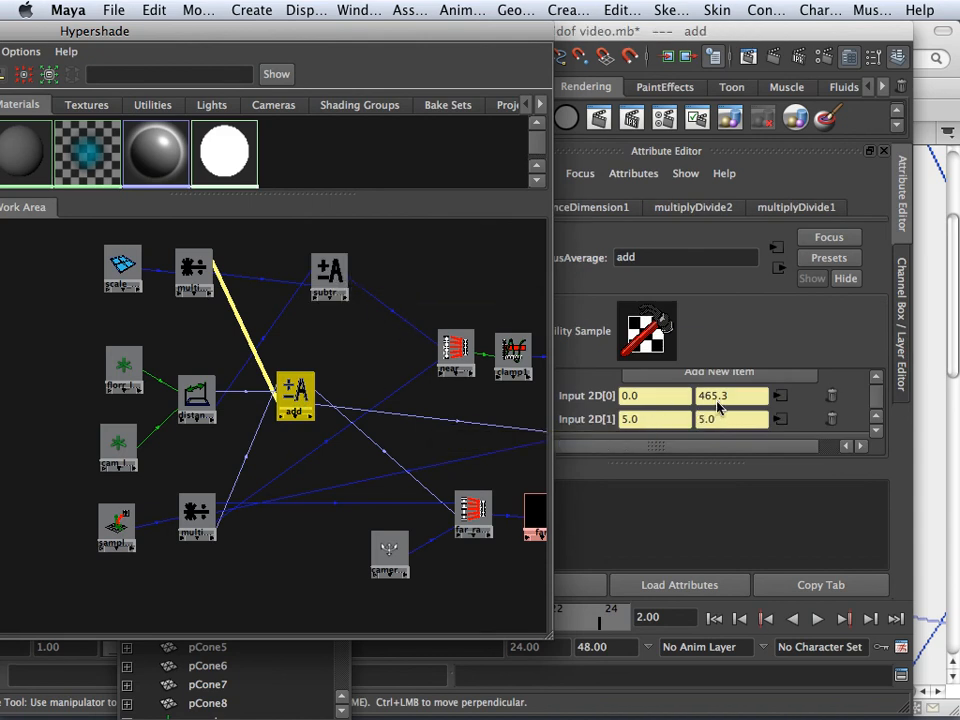
left_click_drag(326, 268, 296, 270)
left_click(297, 385)
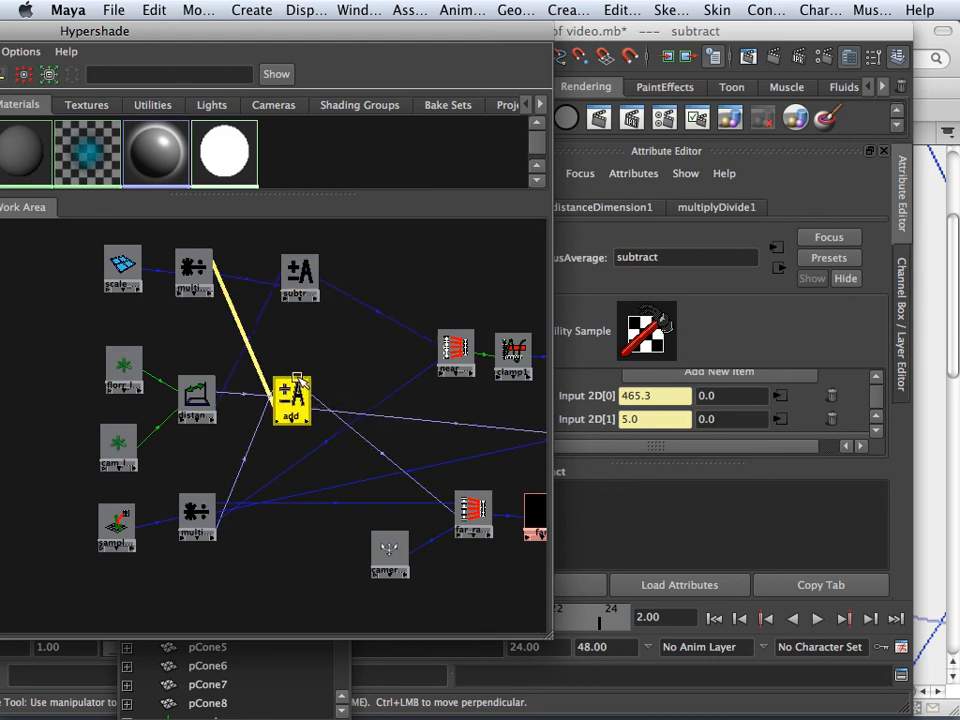
left_click_drag(306, 383, 314, 378)
mouse_move(306, 280)
left_mouse_down()
mouse_move(322, 278)
mouse_move(310, 286)
left_mouse_up()
left_click_drag(303, 391, 296, 389)
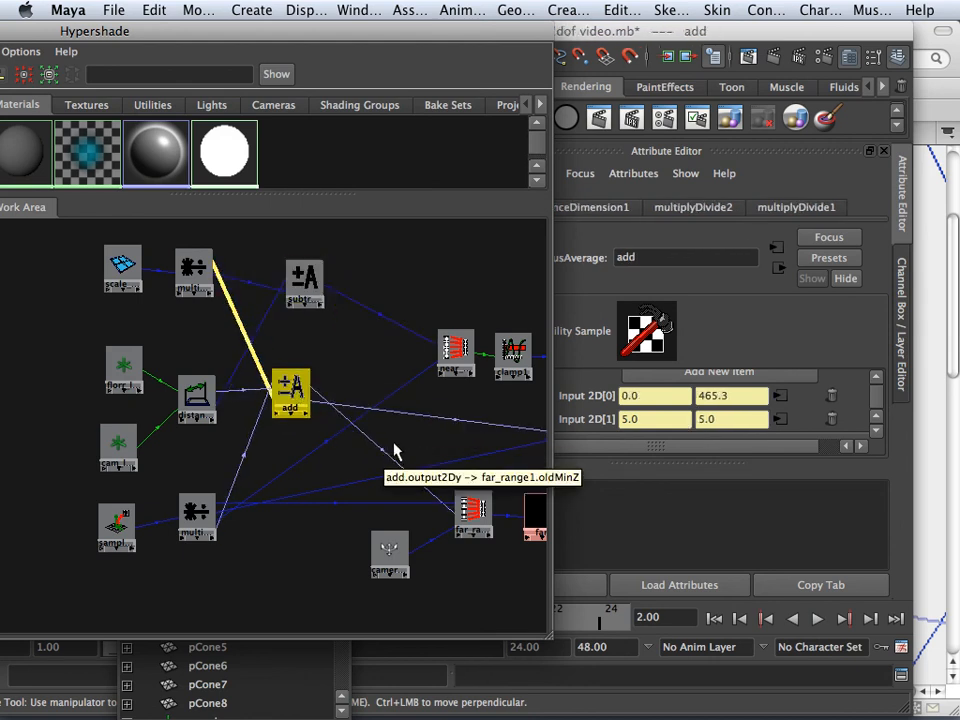
Move the near_range, far_range1 and clamp1 nodes closer to the subtract and add nodes, and select all three together
mouse_move(459, 363)
left_mouse_down()
mouse_move(470, 366)
mouse_move(443, 366)
left_mouse_up()
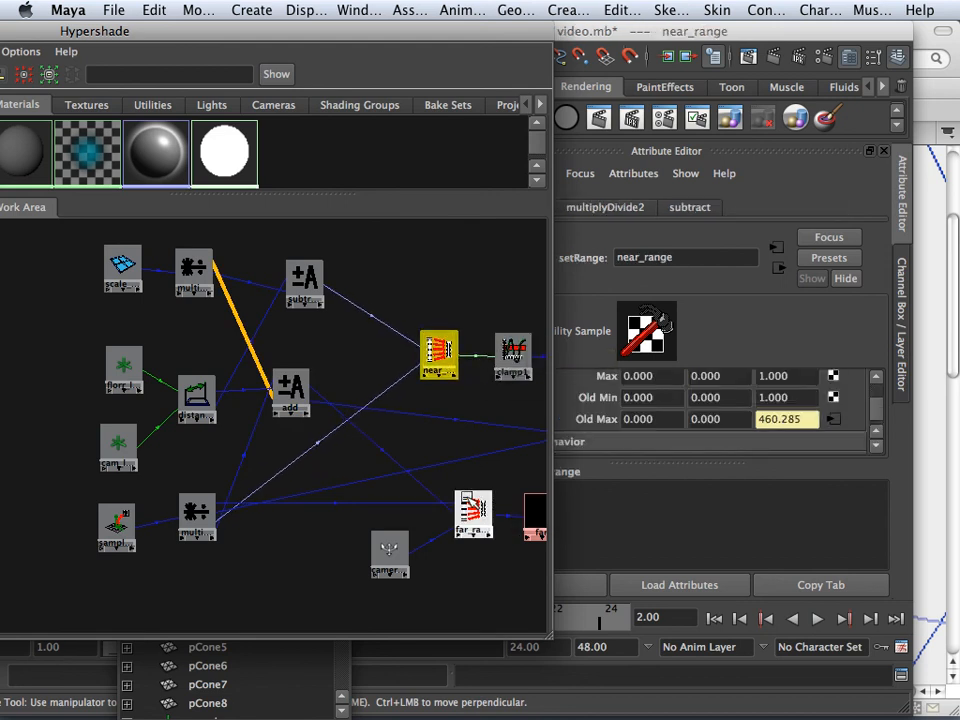
left_click_drag(473, 512, 458, 515)
left_click_drag(518, 362, 508, 362)
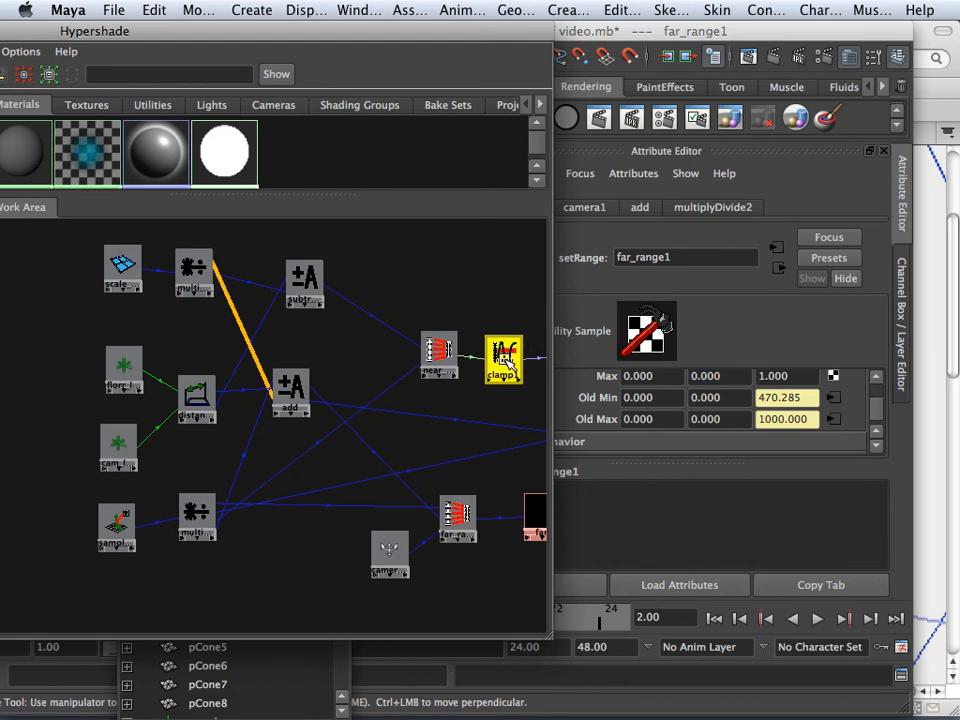
left_click_drag(424, 322, 500, 565)
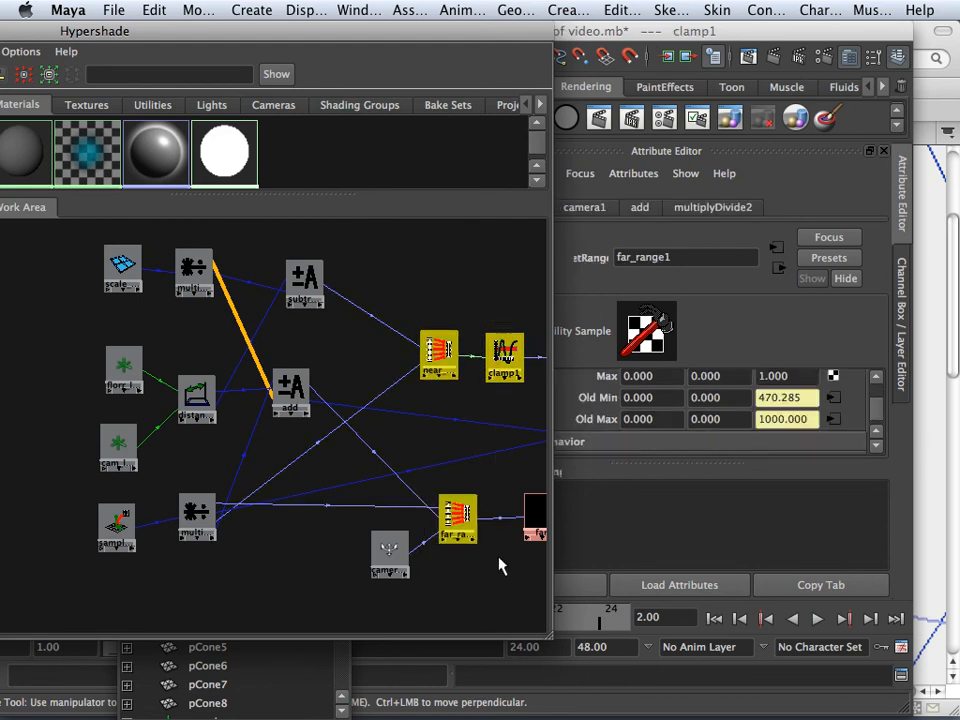